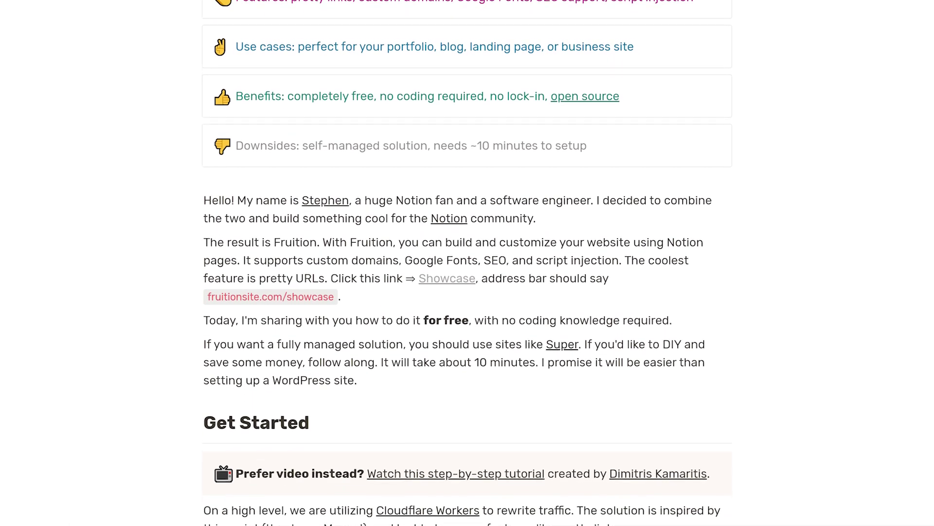
Scroll through the Love from Our Users testimonials and the UX Hunting Kit example site.
scroll(467, 262, "down", 1)
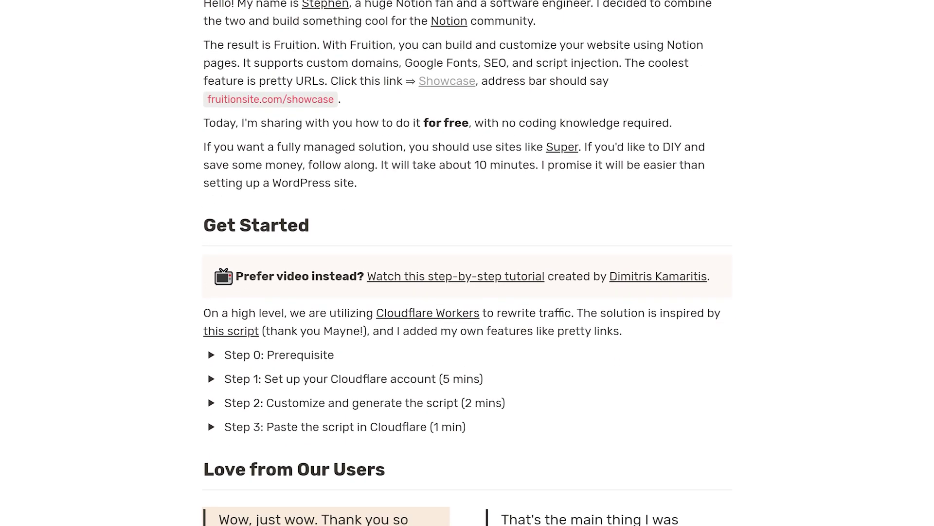
scroll(468, 263, "down", 5)
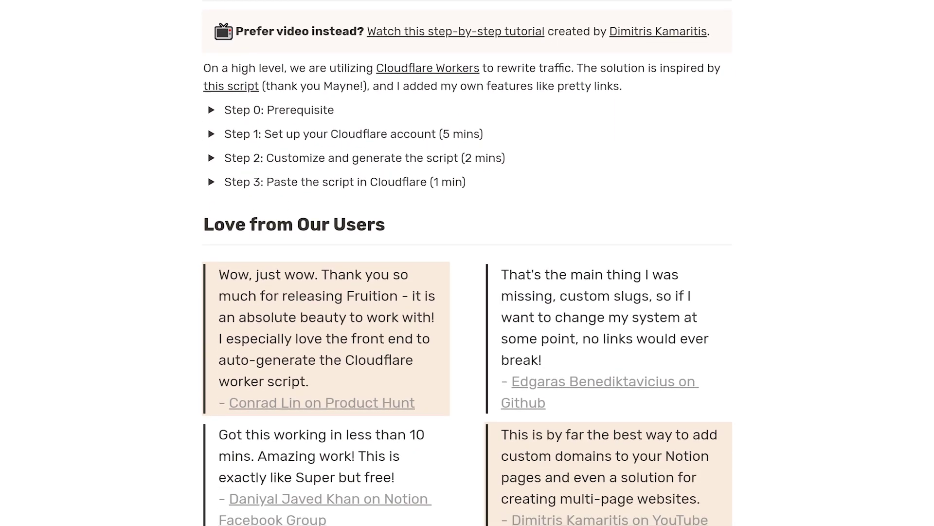
scroll(467, 262, "down", 5)
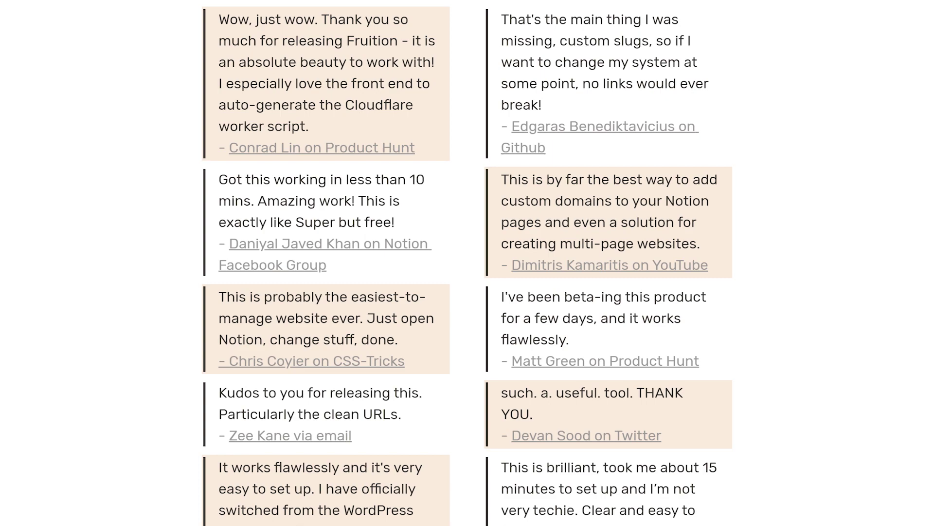
scroll(468, 263, "down", 5)
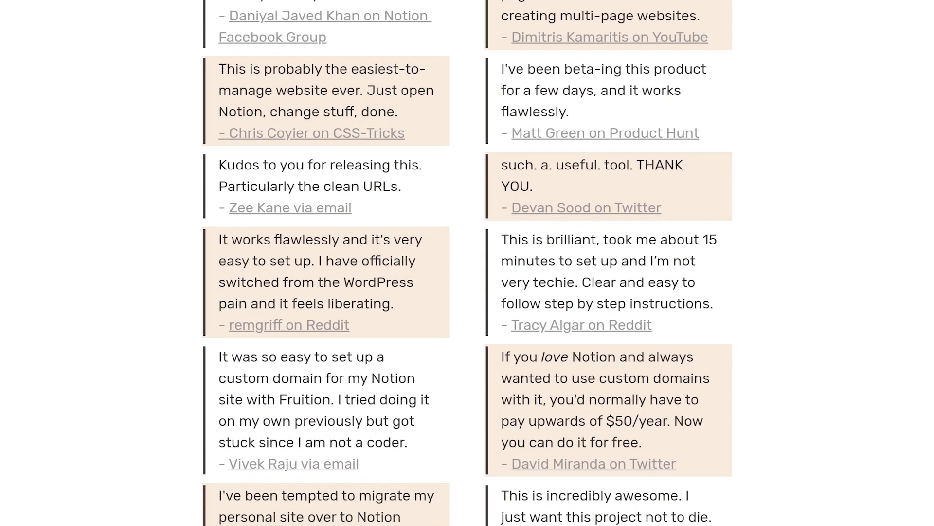
scroll(467, 263, "down", 4)
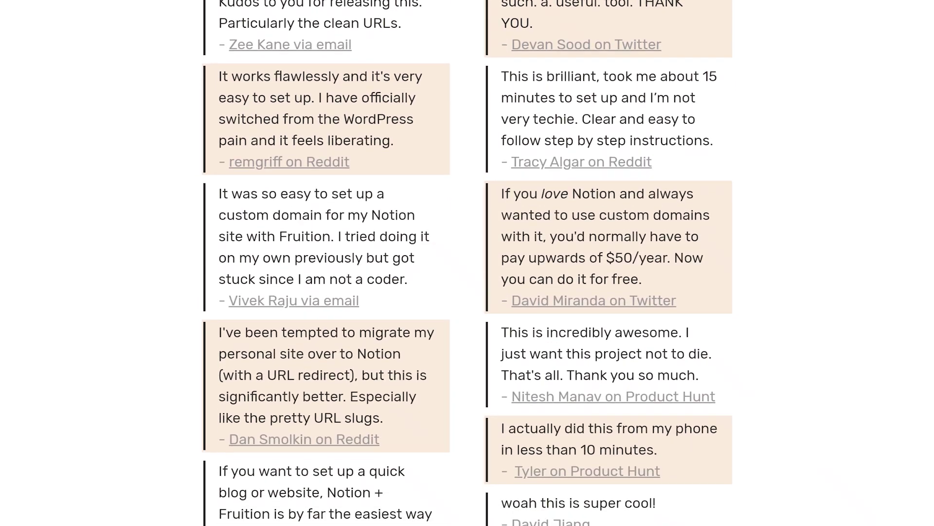
scroll(468, 263, "down", 2)
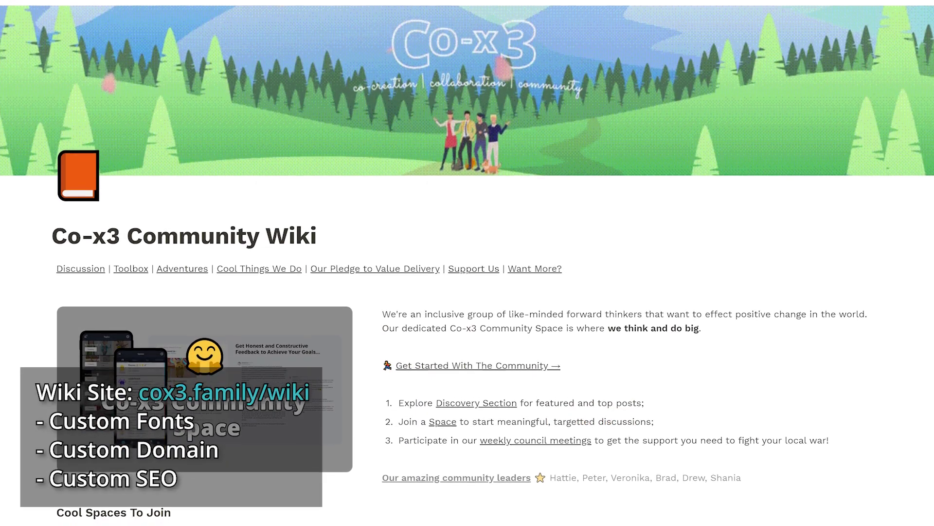
Scroll down the Co-x3 Community Wiki homepage to the Co-x3 Community Toolbox page.
scroll(467, 263, "down", 3)
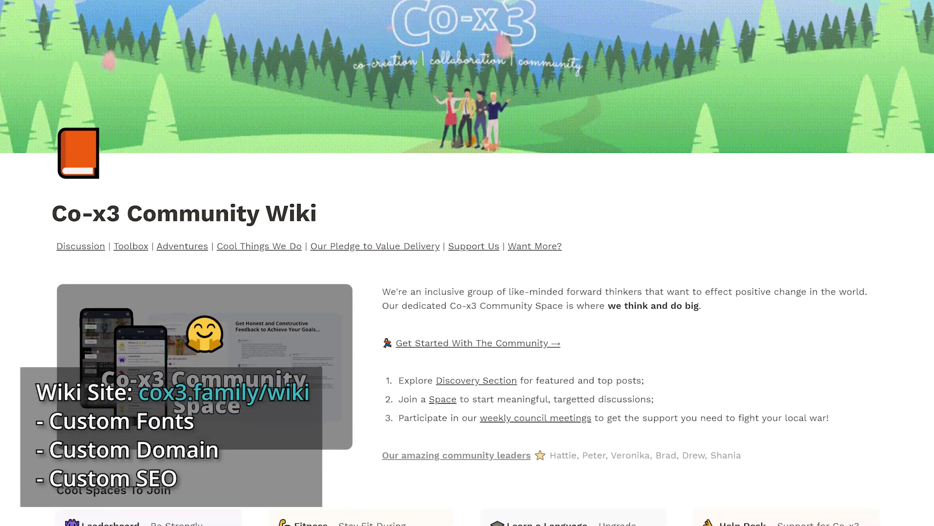
scroll(468, 263, "down", 5)
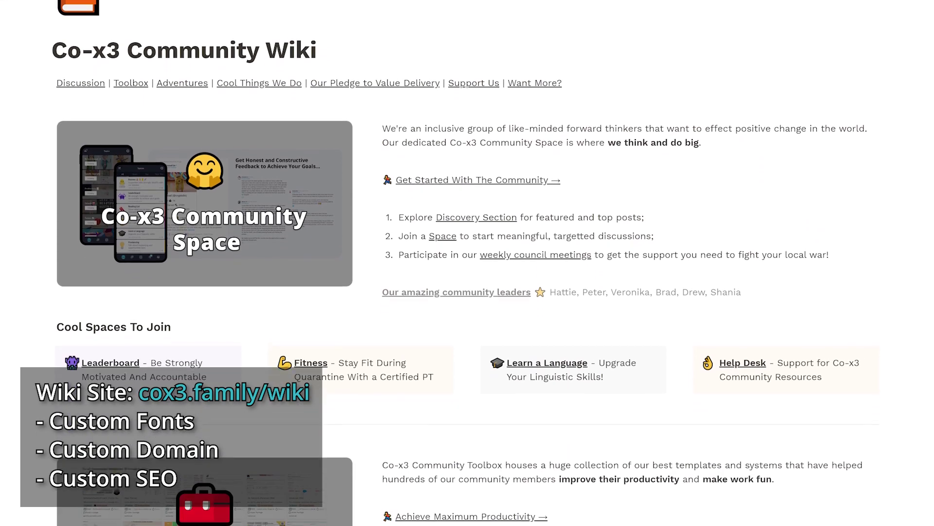
scroll(468, 263, "down", 6)
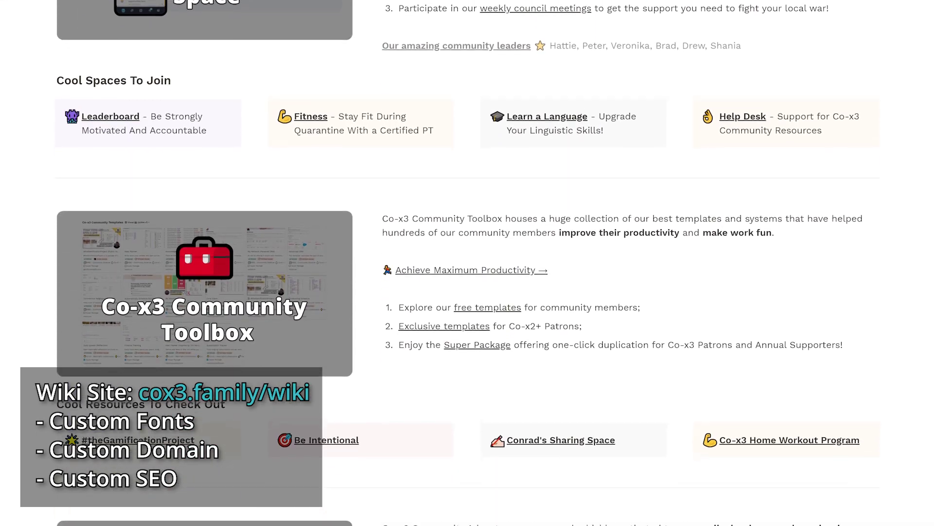
scroll(467, 263, "down", 6)
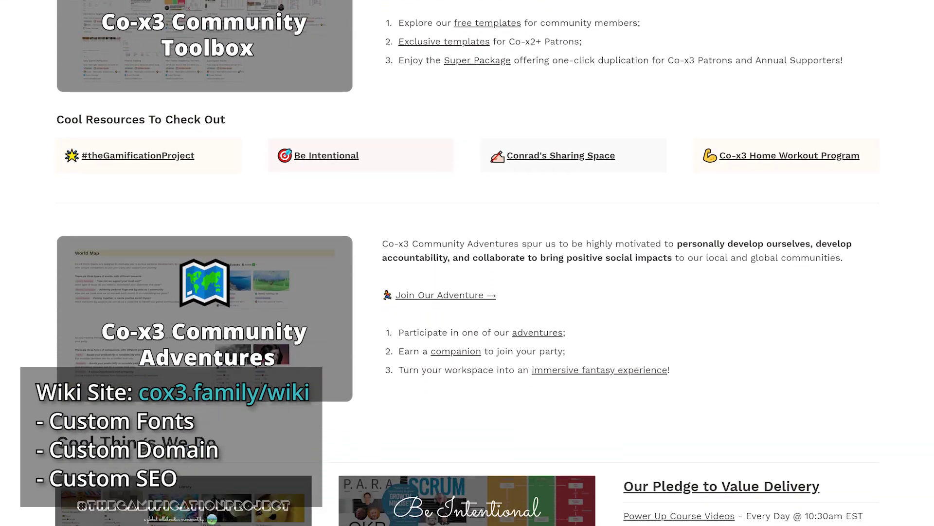
scroll(467, 262, "down", 5)
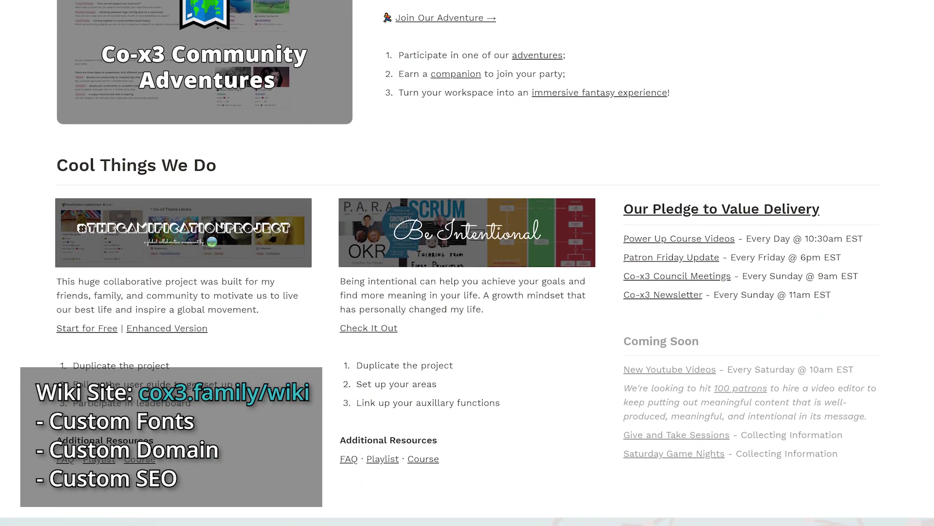
scroll(467, 262, "down", 3)
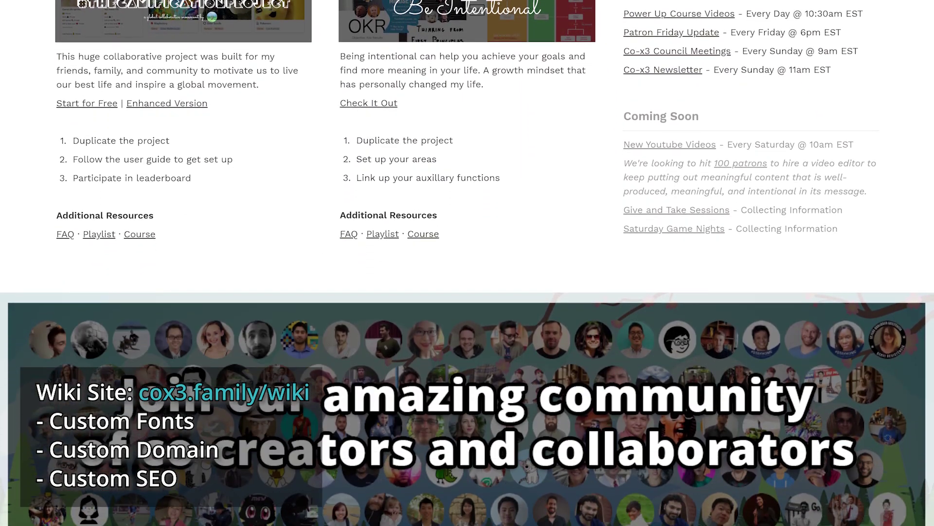
scroll(467, 262, "down", 1)
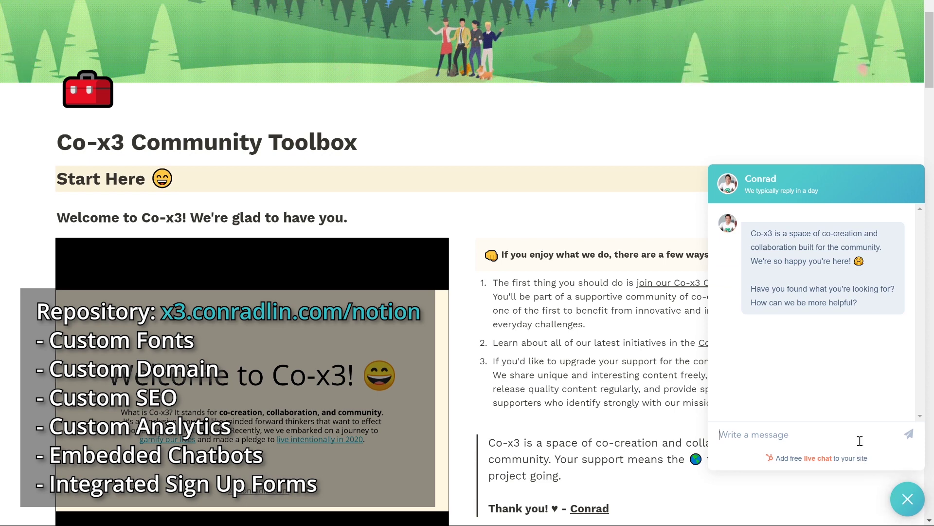
Send 'I love this site!' in the Toolbox live chat, then close the chat.
left_click(860, 441)
type("I love this site!")
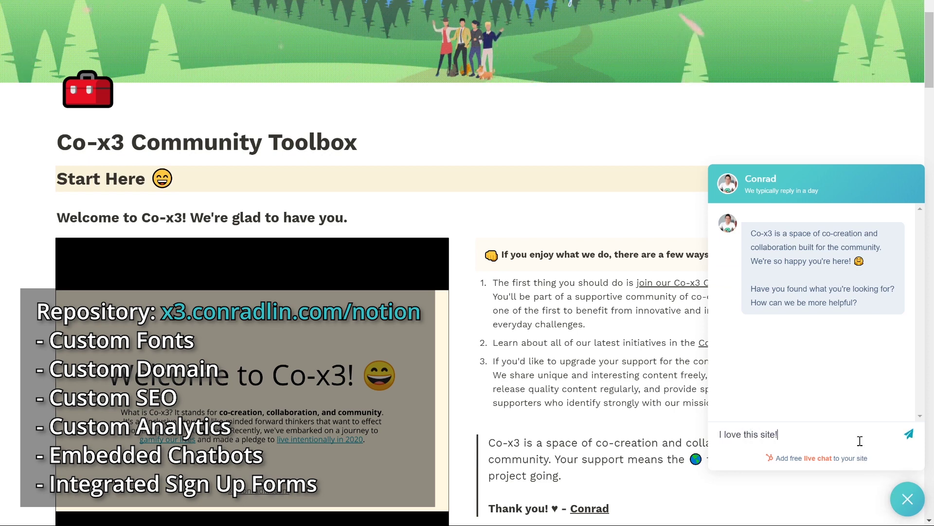
key("Return")
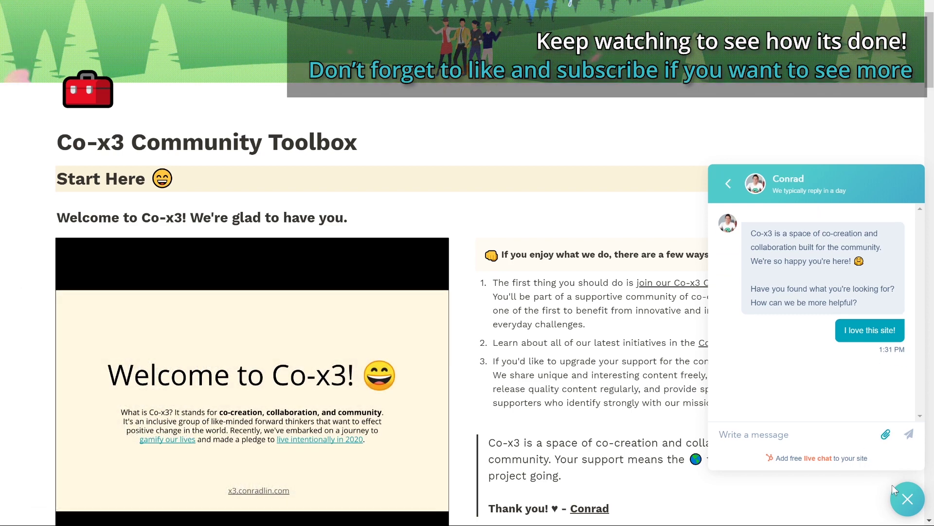
left_click(906, 496)
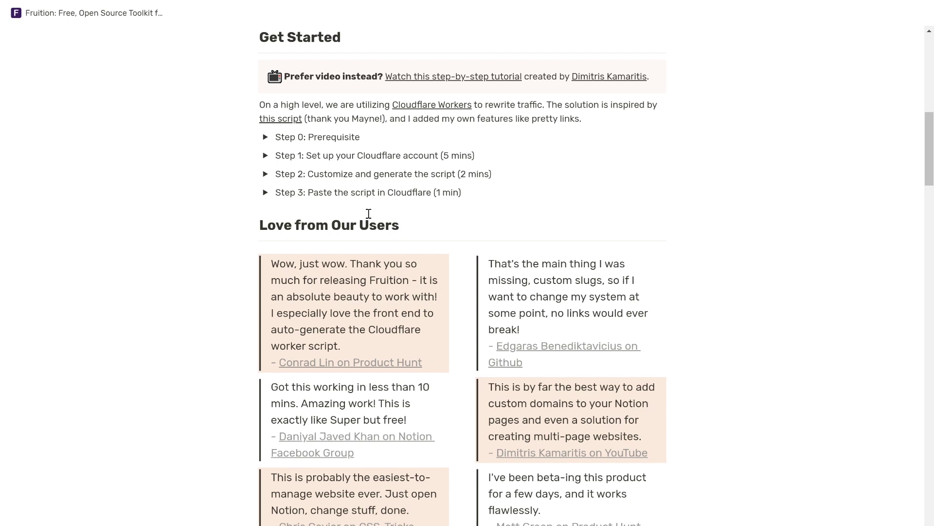
In Step 2, enter domain notion.conradlin.com and paste the Co-x3 Community Toolbox Notion URL.
left_click(265, 175)
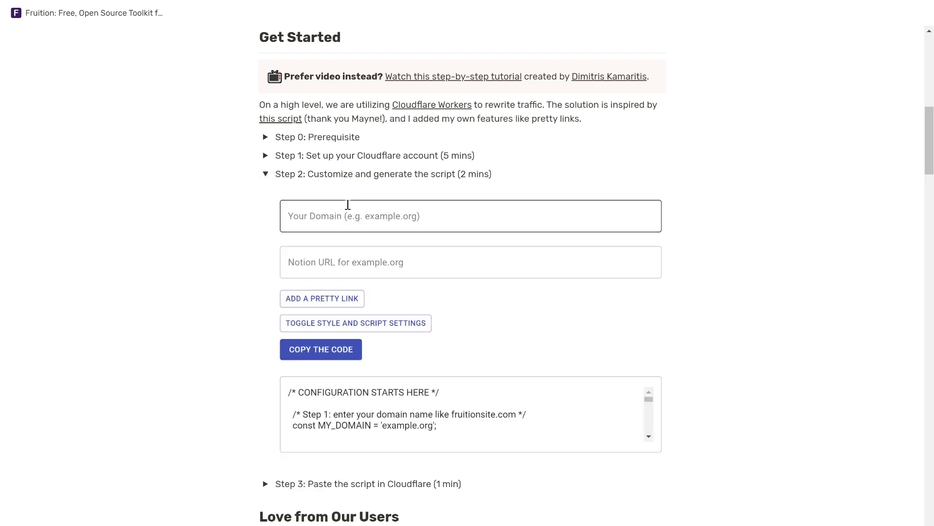
left_click(349, 207)
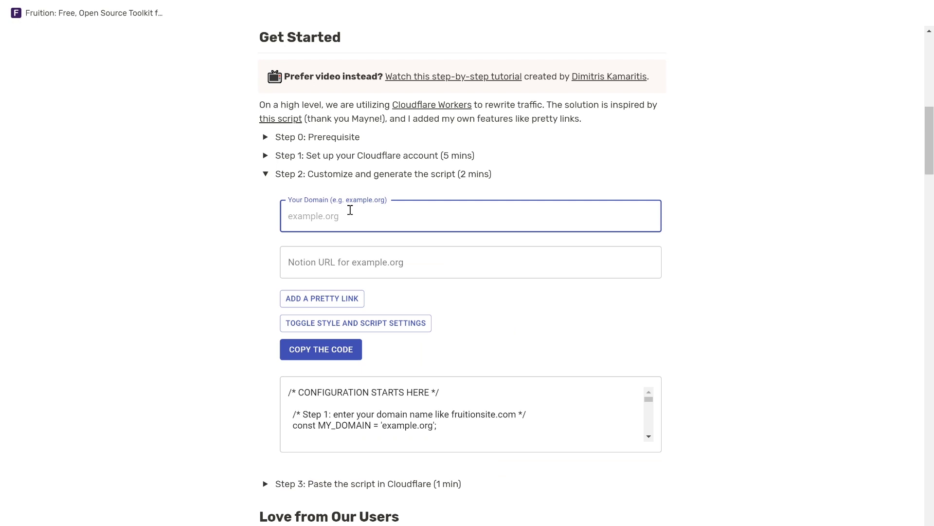
type("notion")
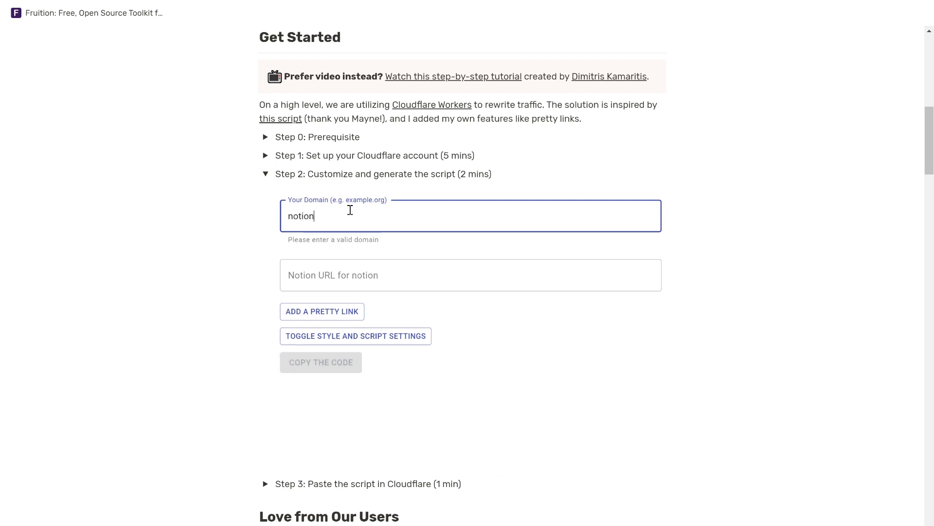
type(".conradlin.com")
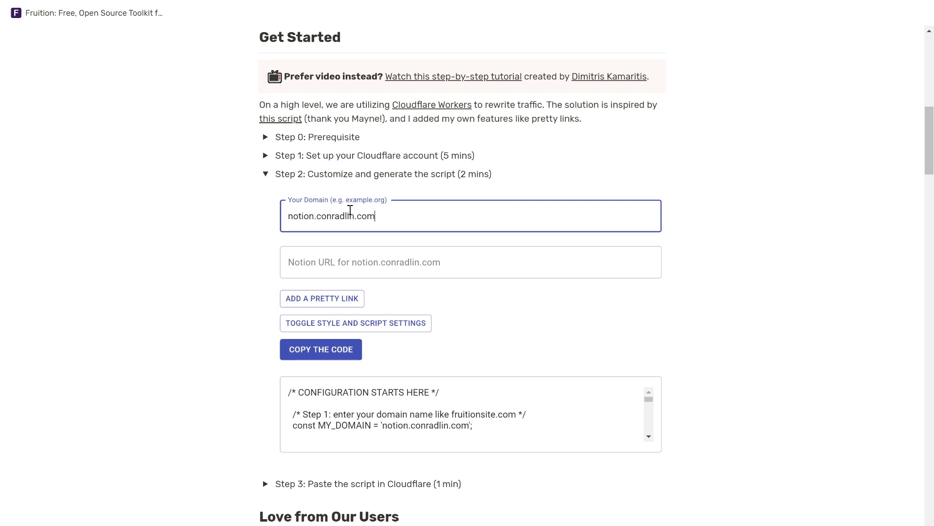
left_click(375, 259)
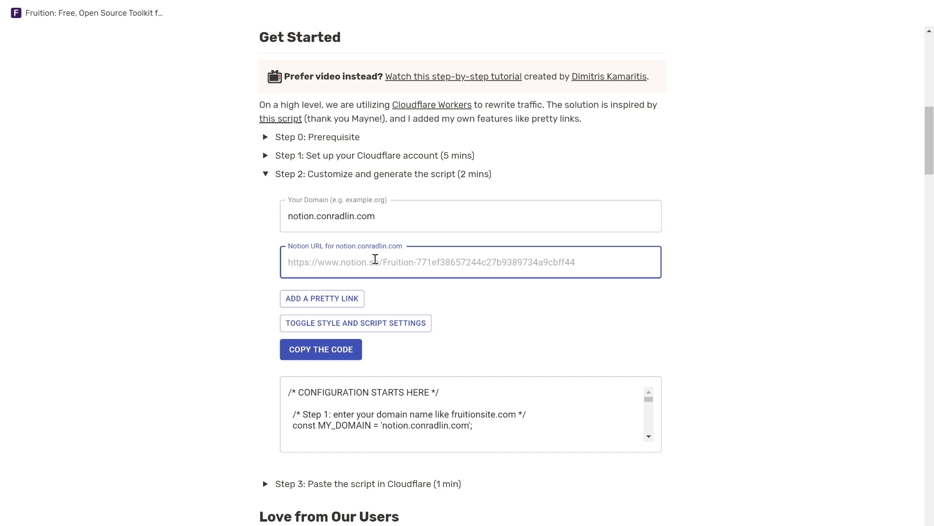
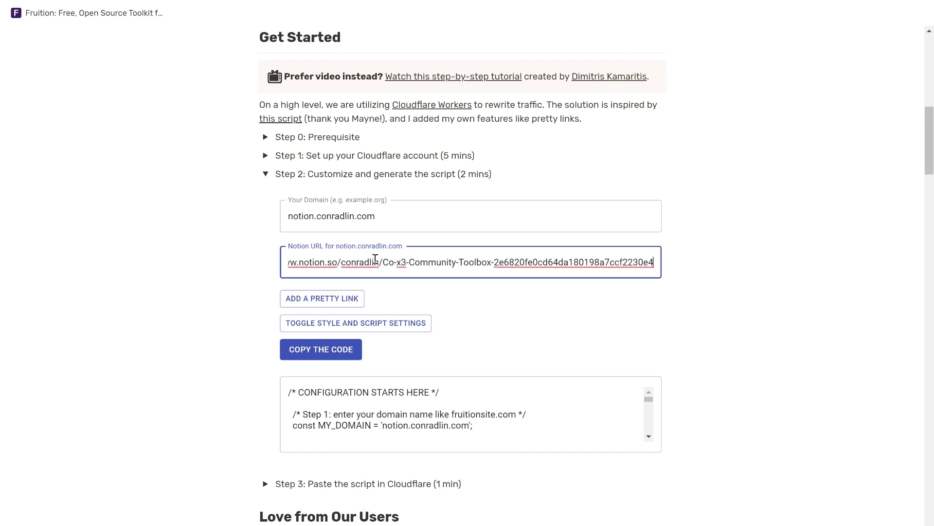
Add an 'adventure' pretty link pointing to the Co-x3 Adventures Notion page.
left_click(362, 301)
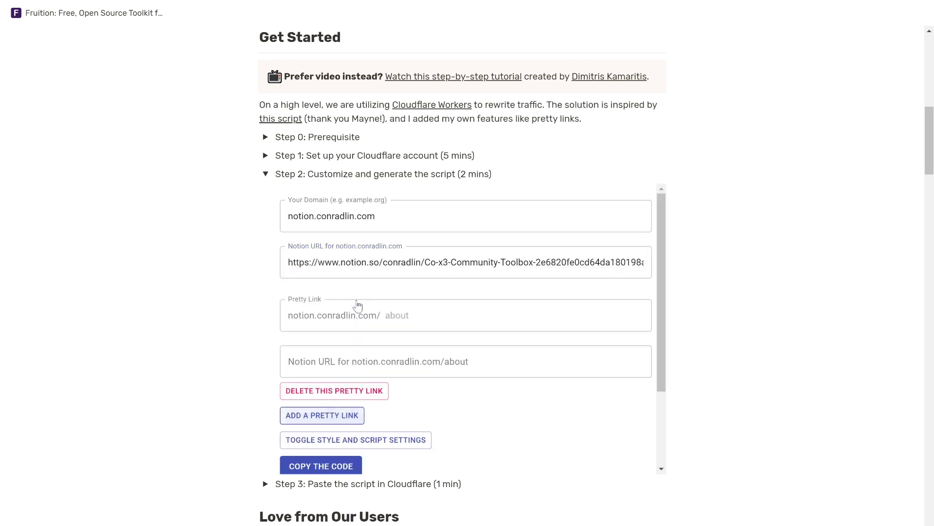
scroll(359, 304, "down", 1)
left_click(391, 282)
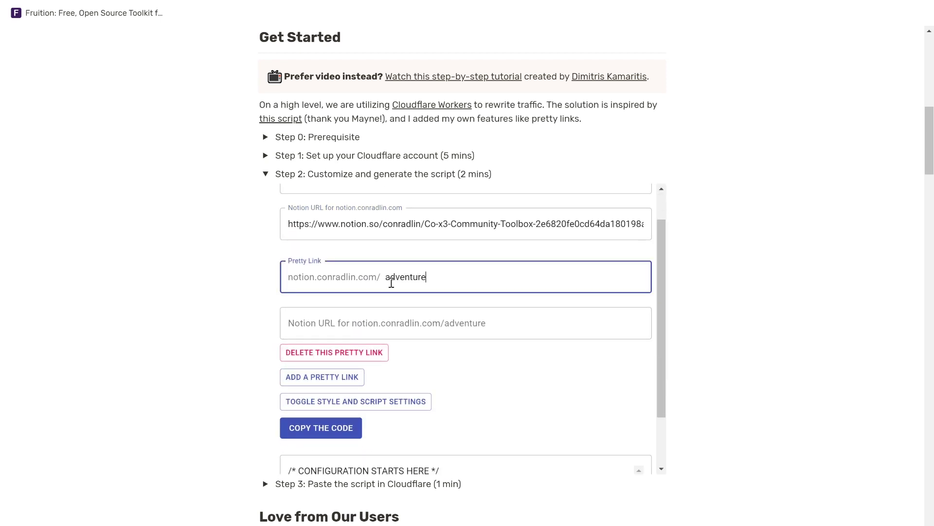
left_click(437, 323)
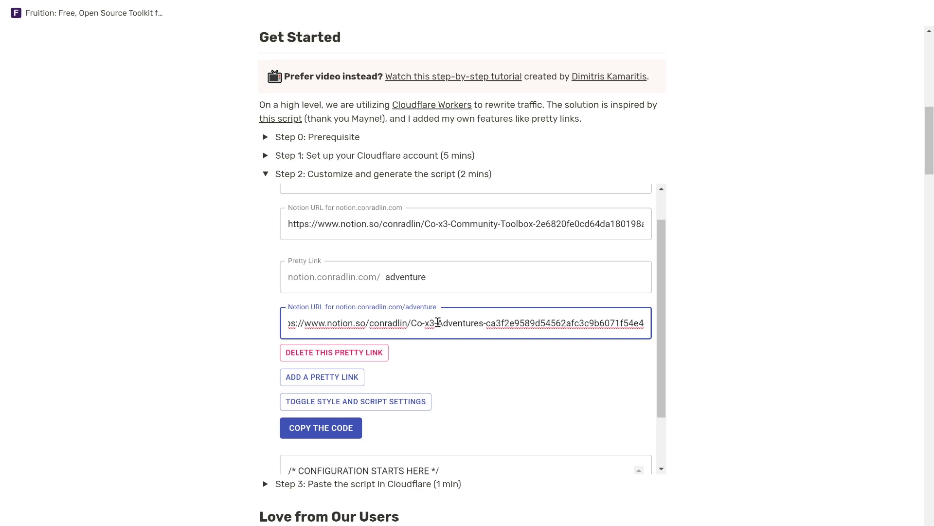
scroll(460, 351, "down", 2)
Set page title 'Co-x3 Community Toolbox', description 'Example description' and Google font Work Sans.
left_click(375, 341)
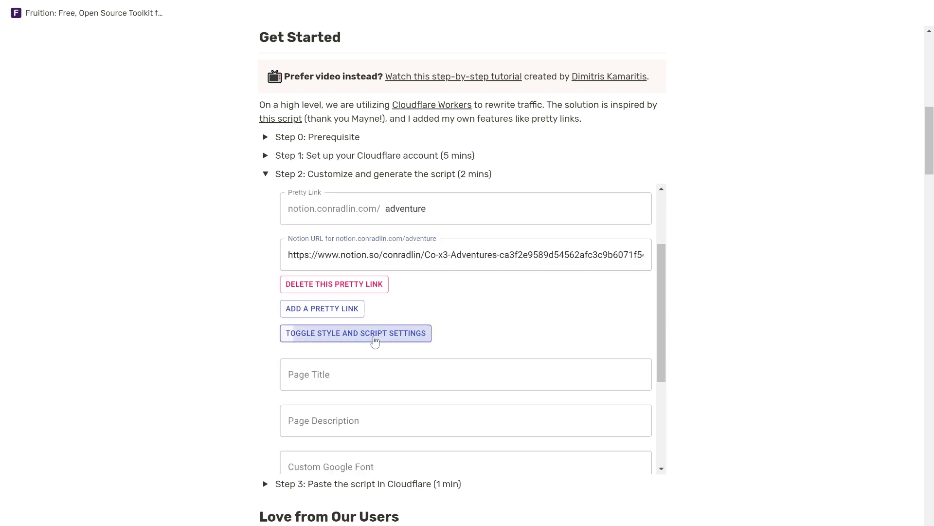
scroll(375, 342, "down", 2)
scroll(376, 342, "down", 1)
left_click(407, 267)
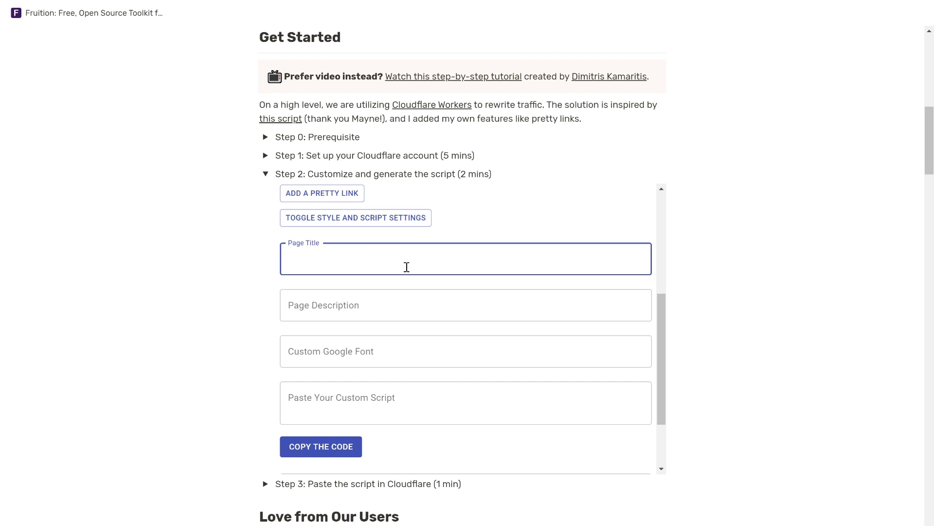
type("Co-x3 Community Toolbox")
key("Tab")
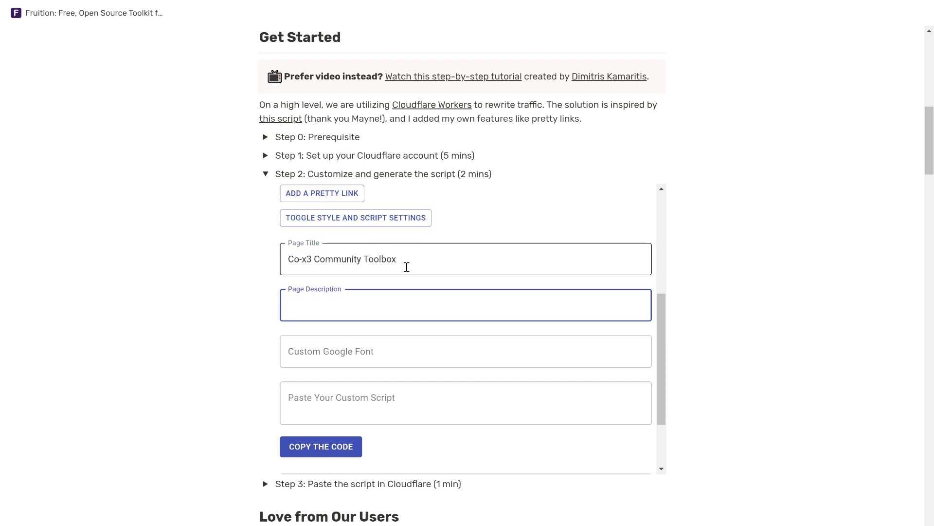
left_click(433, 344)
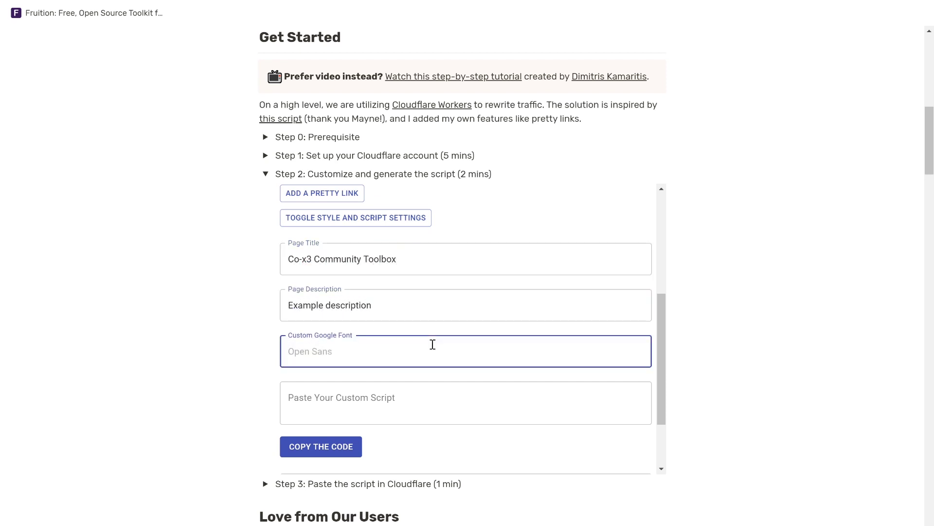
left_click(476, 399)
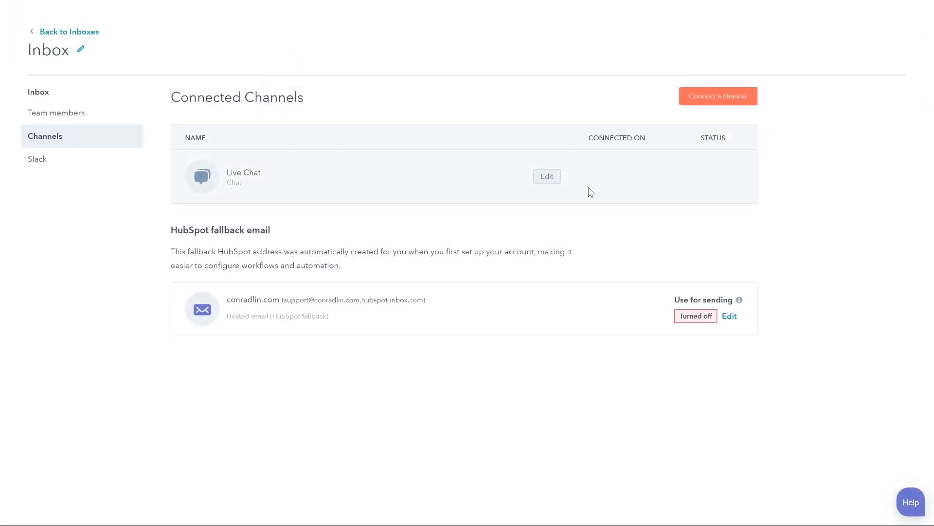
Copy the tracking code embed snippet from HubSpot's Live Chat channel settings.
left_click(548, 177)
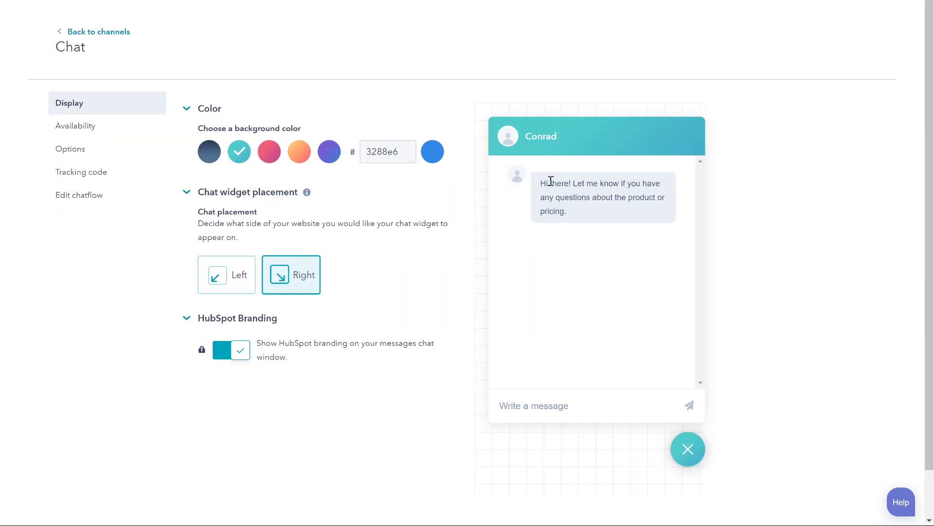
left_click(118, 179)
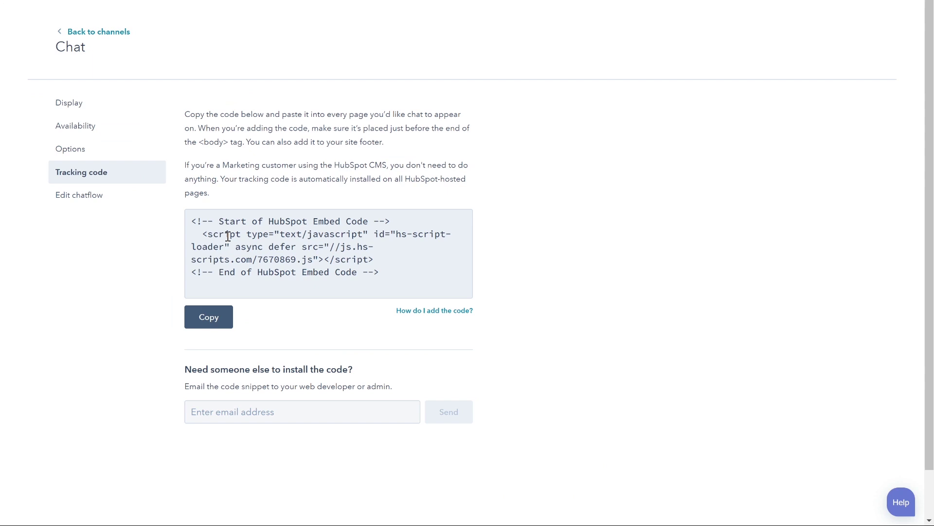
left_click(217, 319)
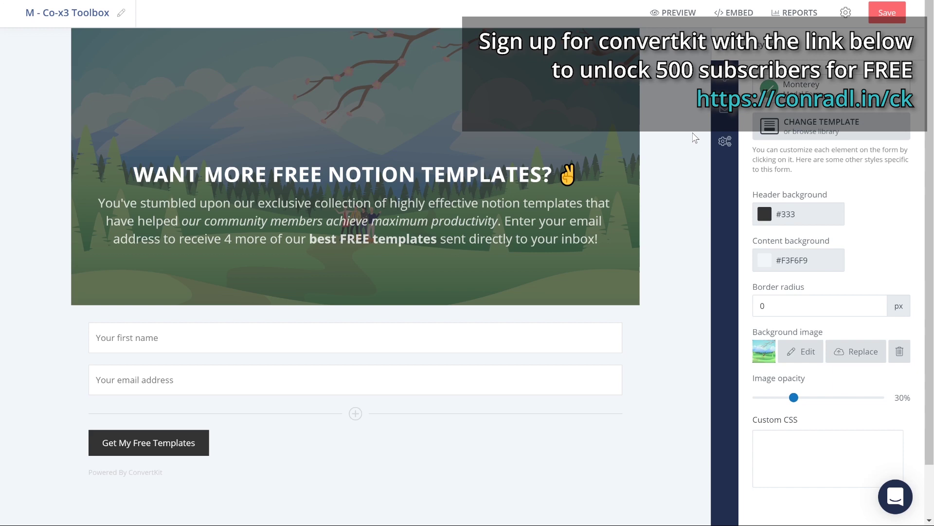
Paste ConvertKit's JavaScript embed script as Fruition's custom script and copy the generated code.
left_click(732, 14)
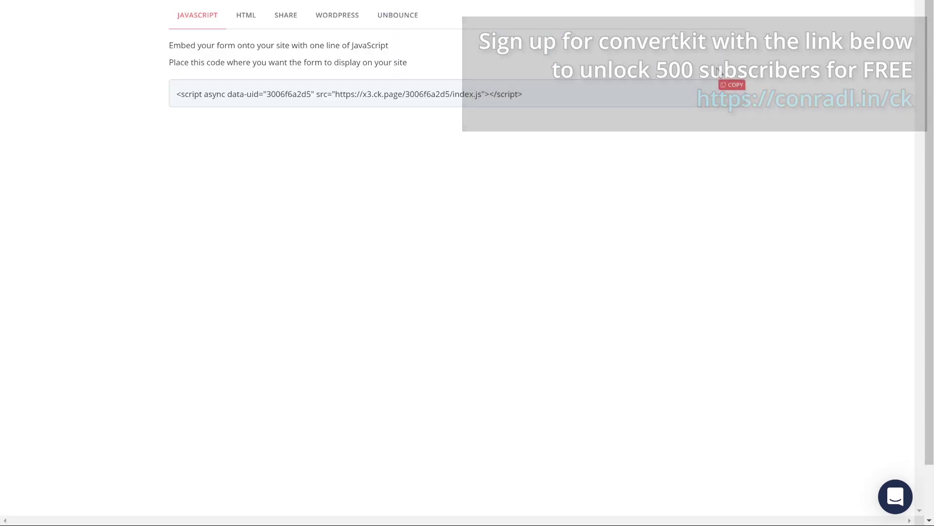
left_click(732, 86)
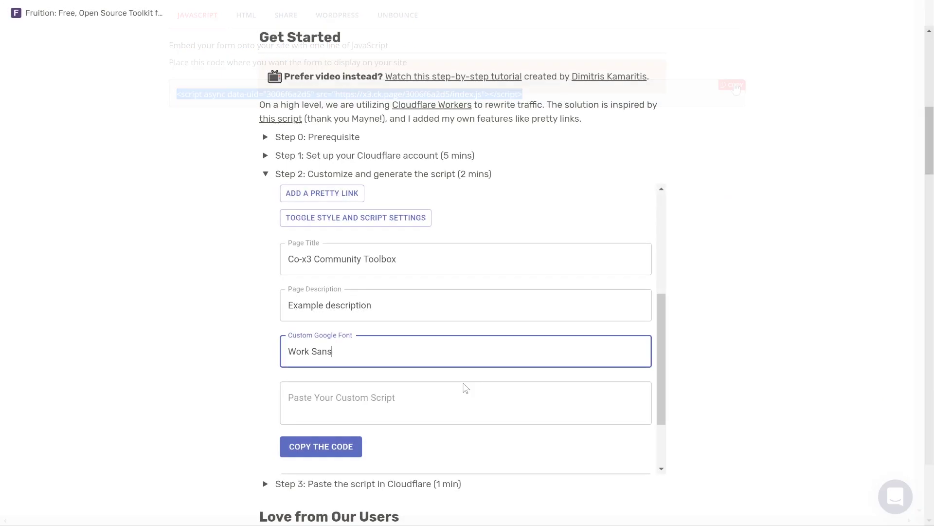
left_click(452, 402)
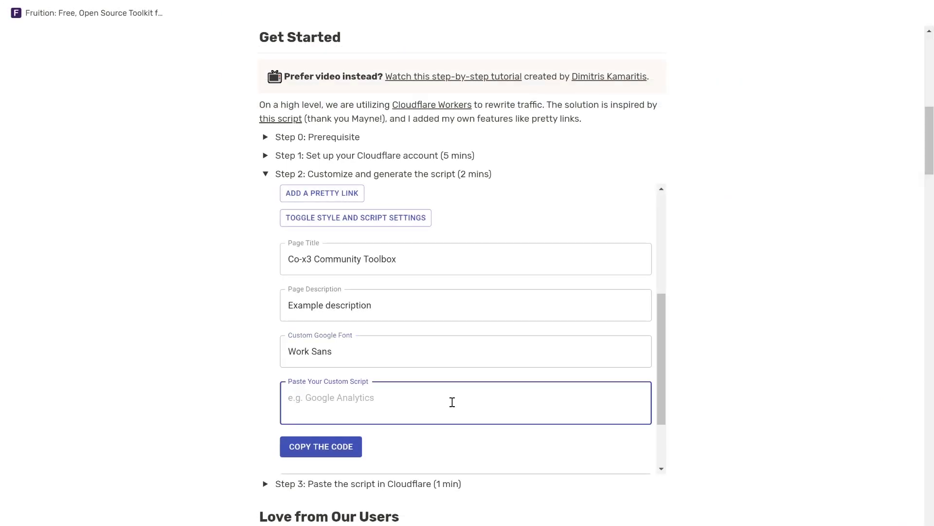
key("ctrl+v")
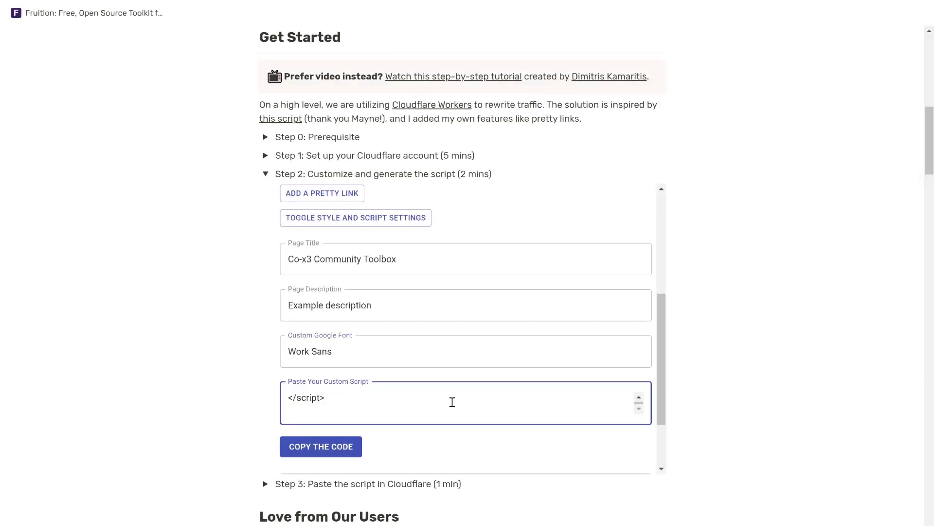
scroll(432, 436, "down", 2)
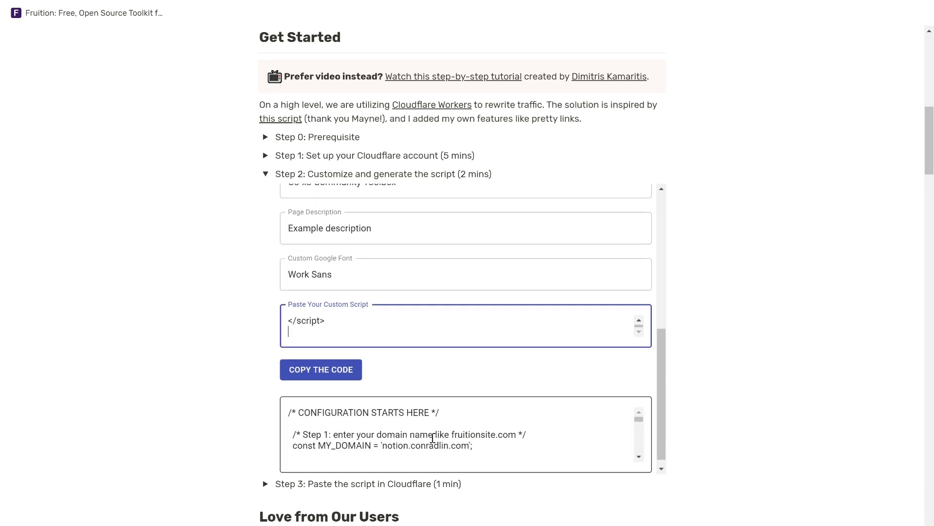
left_click(348, 364)
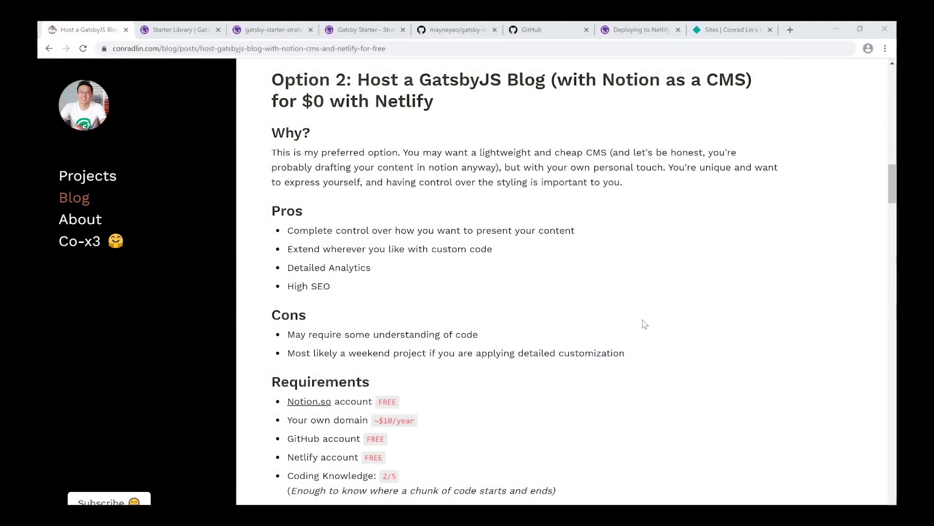
scroll(645, 323, "down", 15)
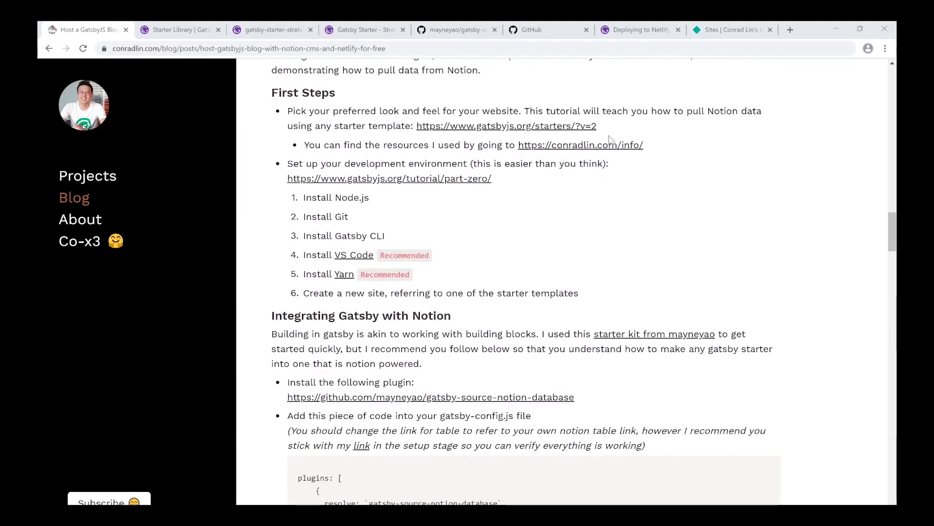
Browse the Gatsby Starter Library, the gatsby-starter-strata page and its live demo.
left_click(175, 30)
scroll(525, 311, "down", 10)
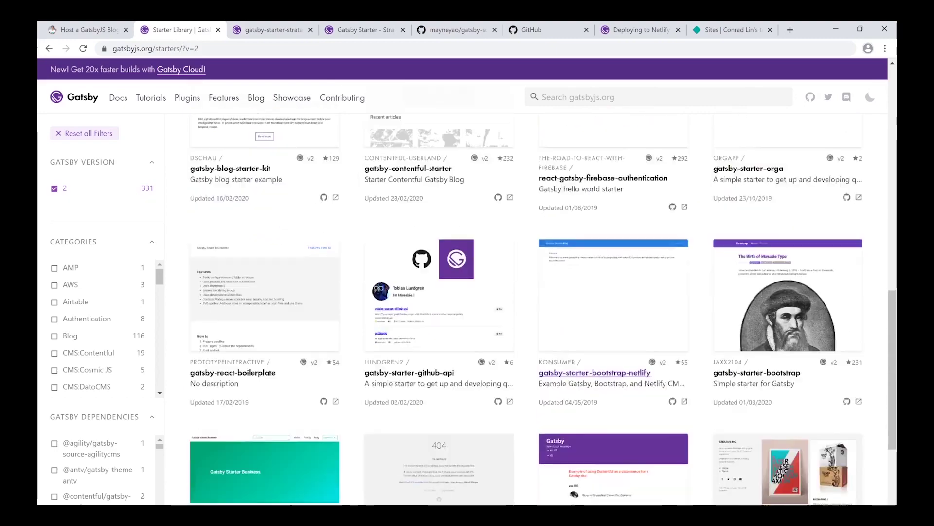
scroll(352, 72, "down", 10)
key("ctrl+Tab")
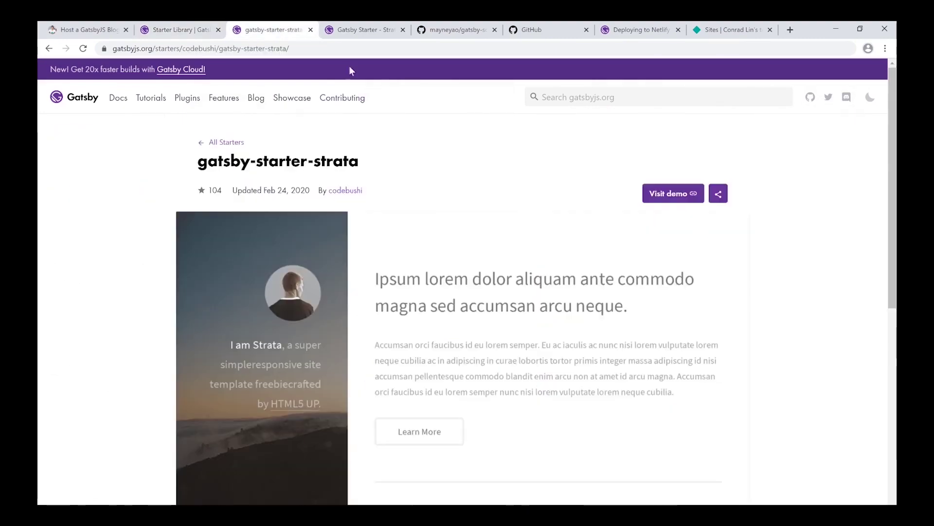
scroll(664, 340, "down", 4)
scroll(663, 340, "up", 4)
key("ctrl+Tab")
scroll(728, 490, "down", 5)
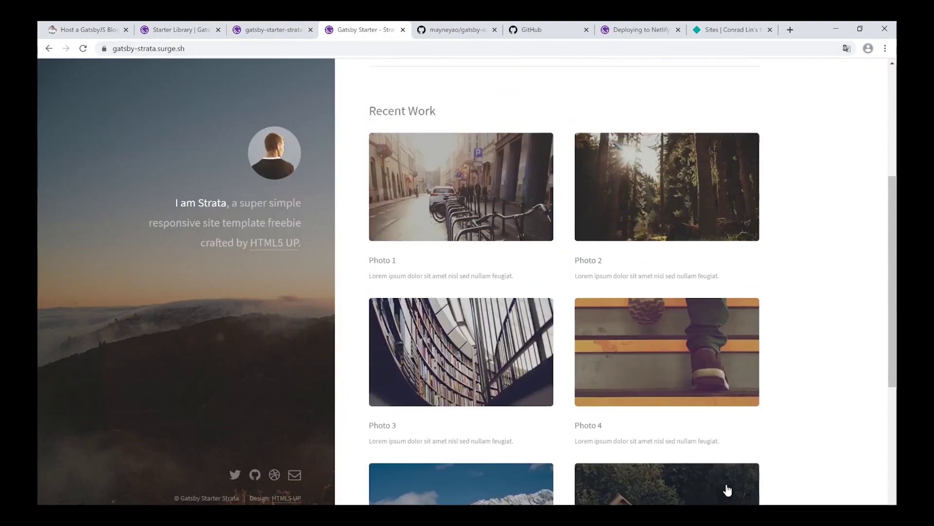
scroll(728, 490, "up", 3)
key("ctrl+shift+Tab")
scroll(681, 341, "down", 5)
Run the starter's gatsby new command in Command Prompt as gatsby-starter-strata-notion.
left_click(705, 336)
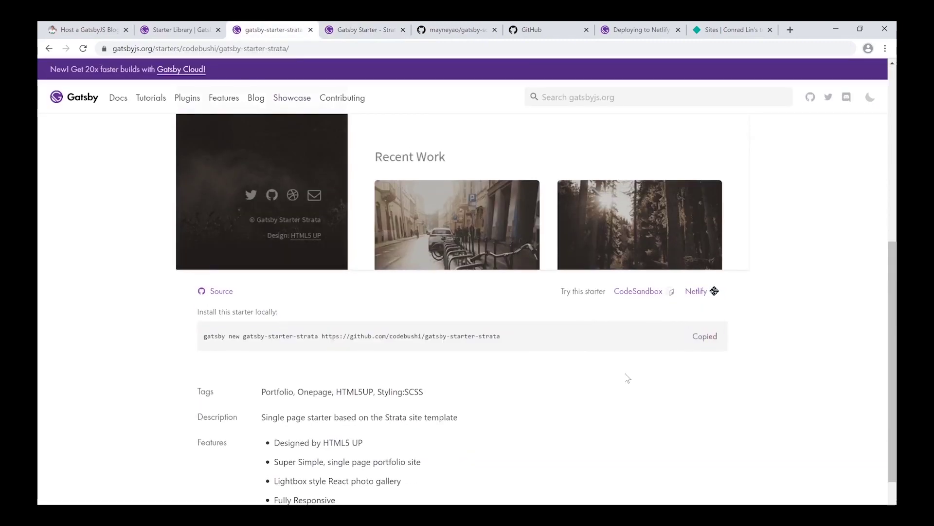
key("alt+Tab")
right_click(247, 183)
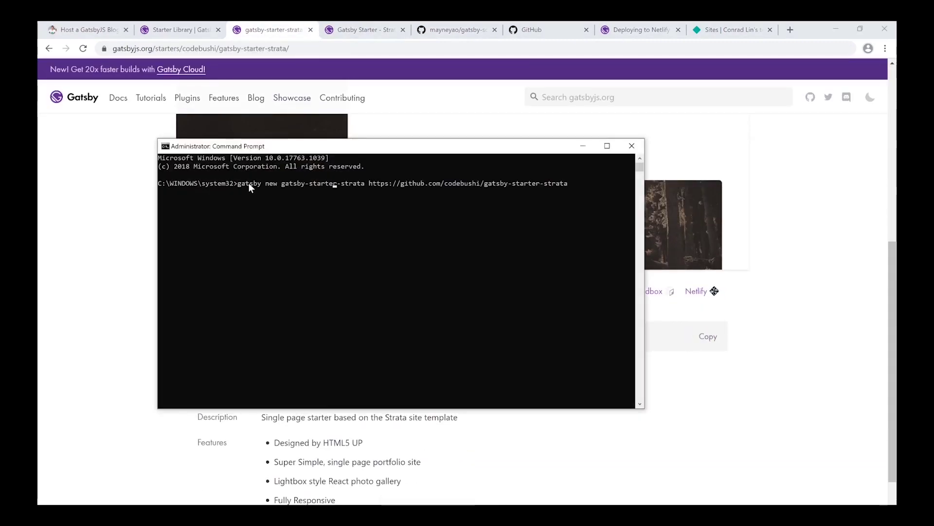
key("Right")
key("Right")
key("Right")
key("Right")
key("Right")
key("Right")
key("Right")
key("Right")
type("-notion")
key("Return")
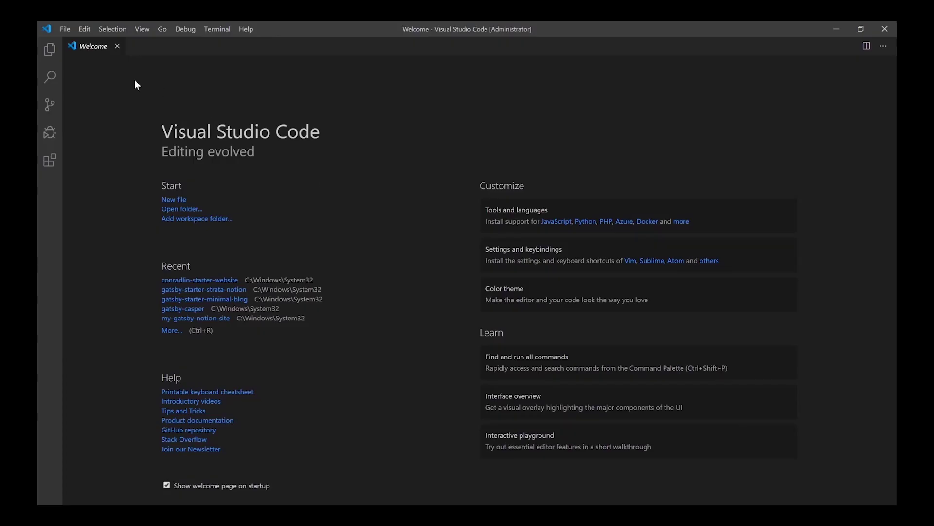
Open the gatsby-starter-strata-notion folder as the Visual Studio Code workspace.
left_click(63, 28)
left_click(98, 86)
double_click(205, 99)
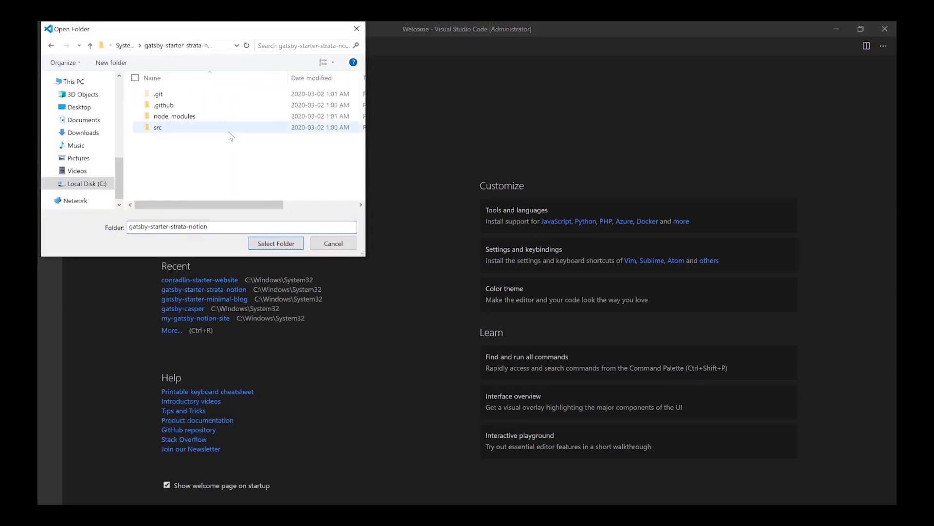
left_click(276, 244)
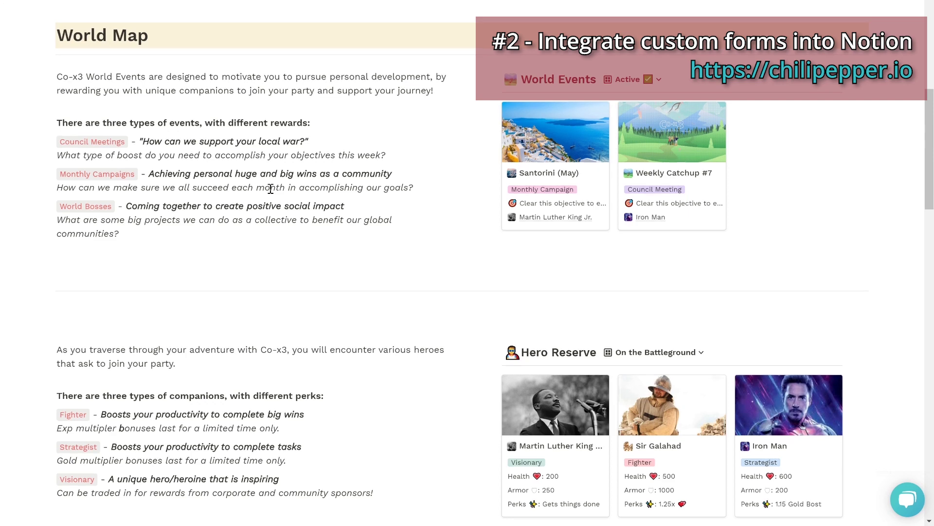
Enter hero Mario from Super Mario Bros with his description in the hero form.
scroll(271, 189, "down", 5)
scroll(271, 191, "down", 5)
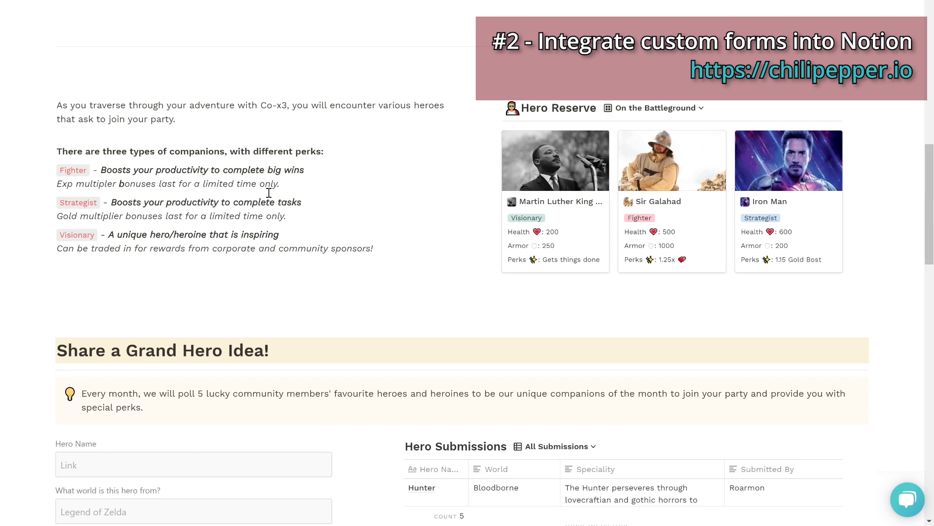
scroll(268, 193, "down", 2)
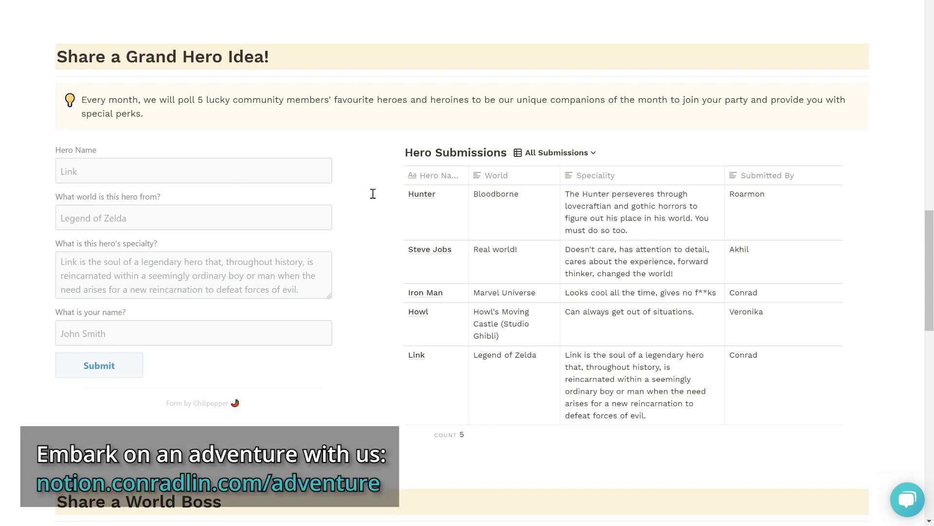
left_click(294, 178)
type("Mario")
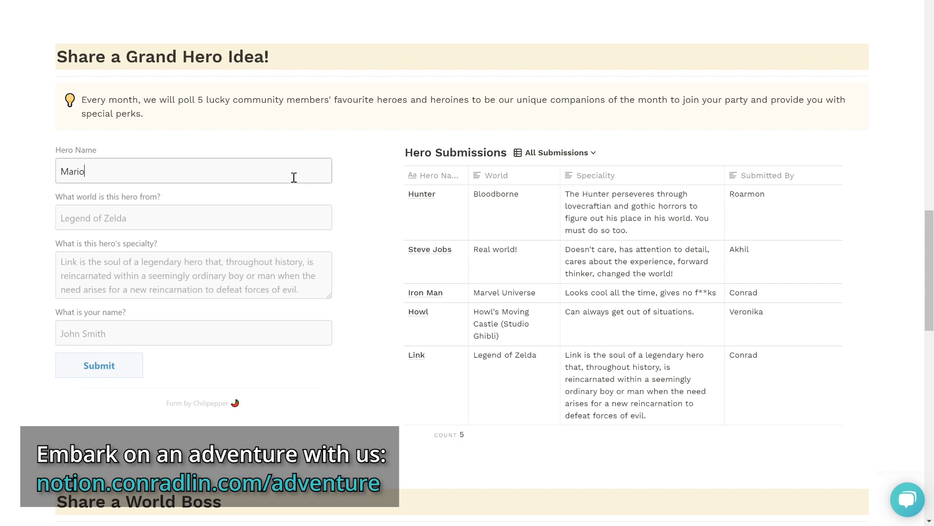
left_click(264, 213)
type("Super Mario Bros")
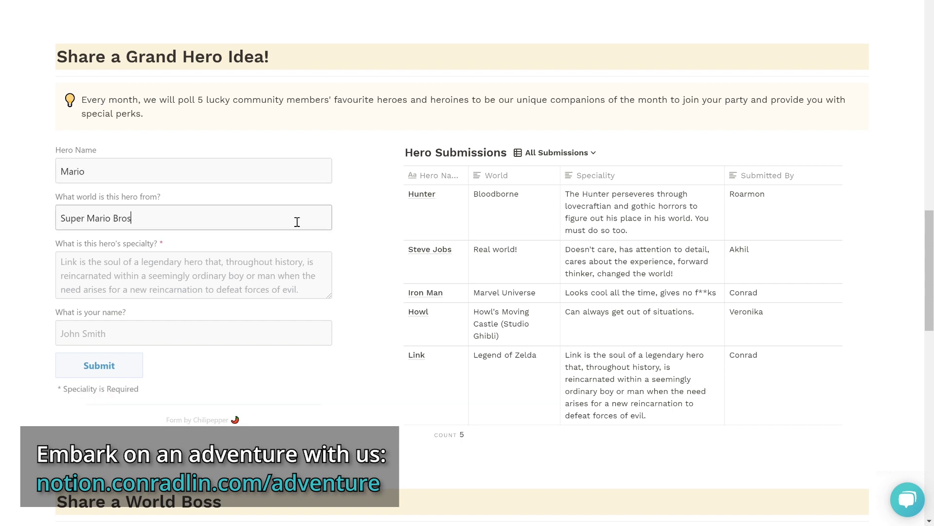
type("Mario is a ")
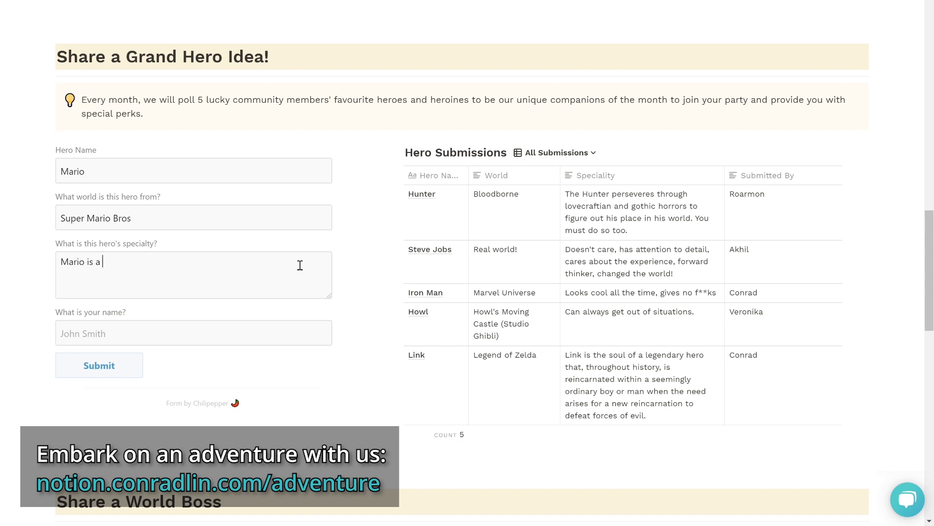
type("plumber on an endless journey to re")
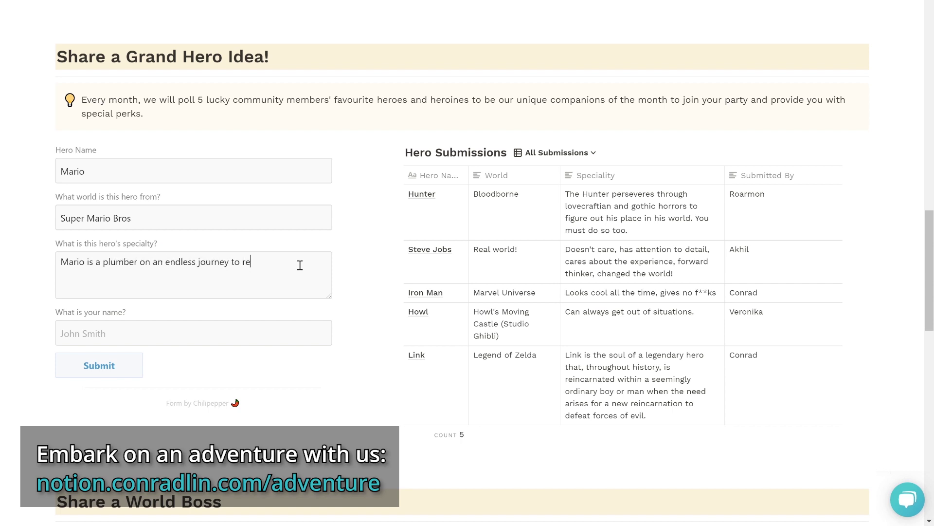
type("scue the princess Peach. Has tremendous endurance and superhuman st")
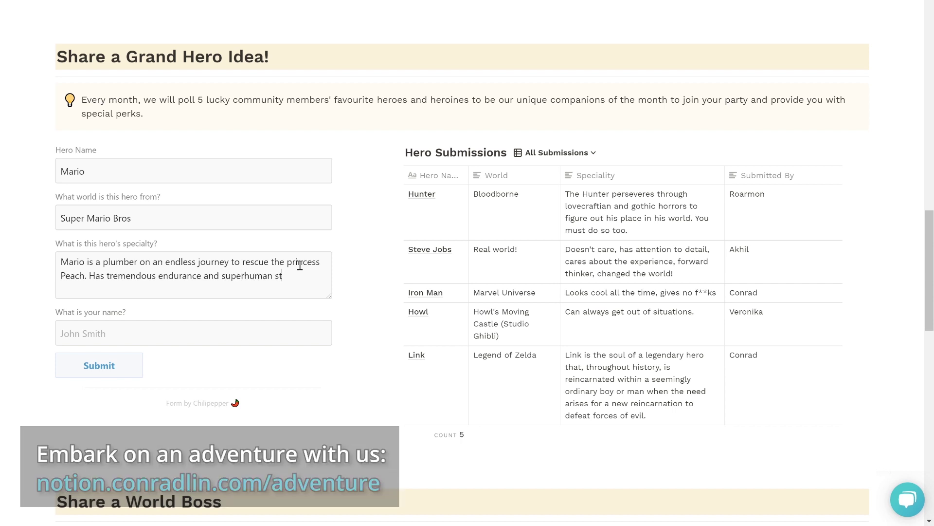
type("rength.")
Add the submitter's name, submit, and switch Hero Submissions to the Recently Submitted view.
left_click(232, 323)
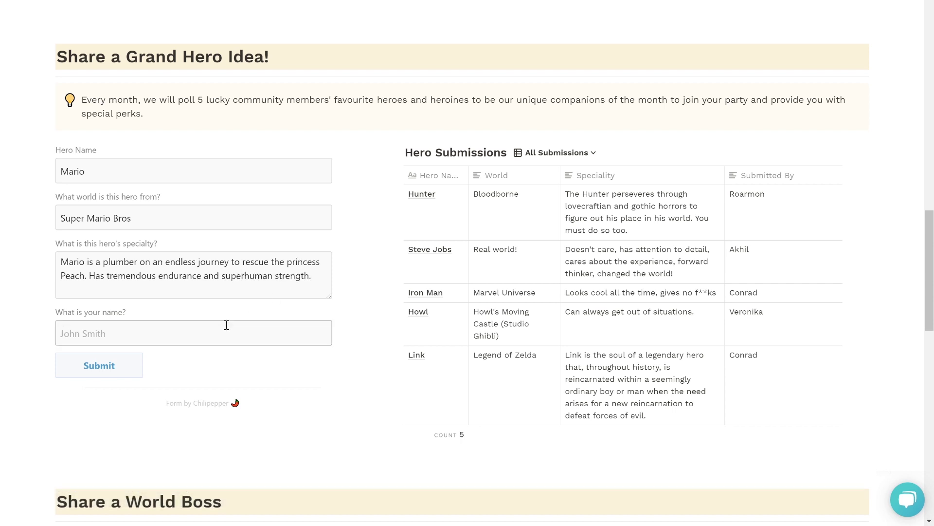
type("Conrad")
left_click(136, 367)
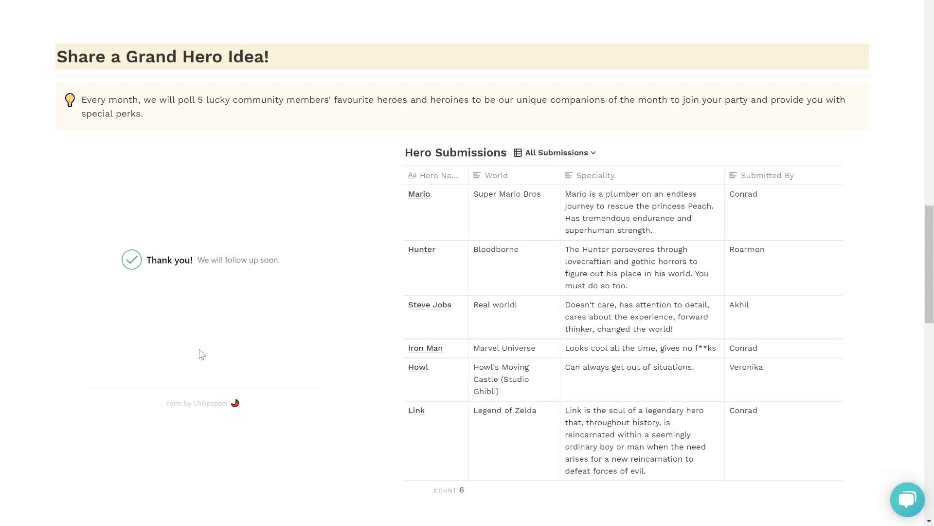
left_click(530, 154)
left_click(533, 191)
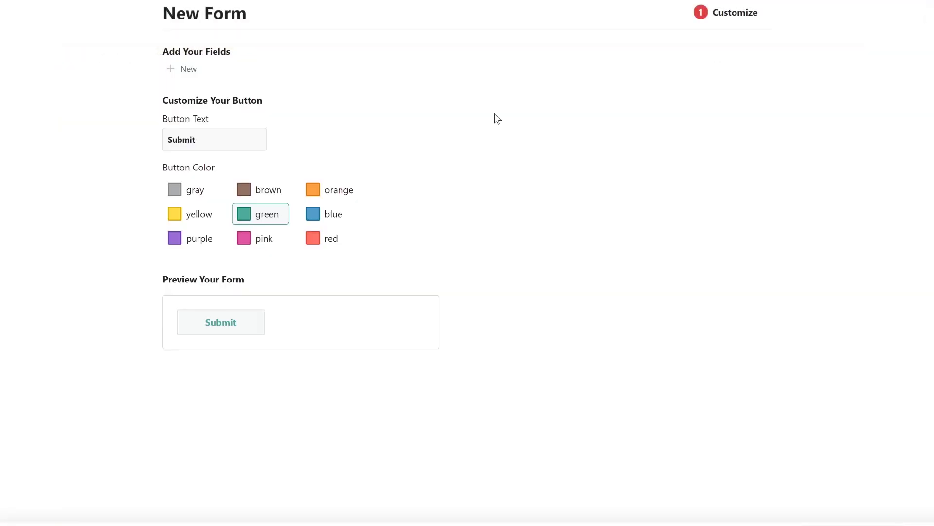
Add a required text field 'name' with helper 'Your Name' and default 'Productivity Junkie'.
left_click(181, 67)
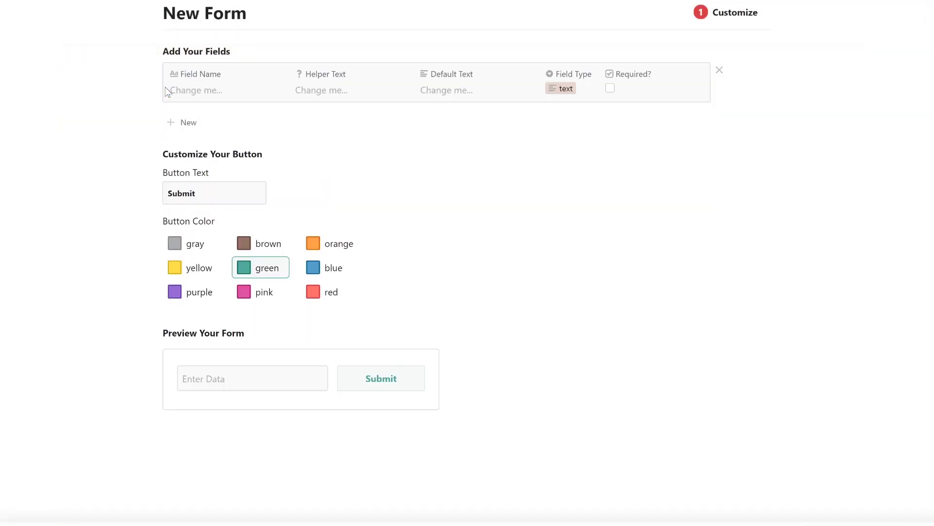
left_click(168, 90)
type("name")
key("Tab")
type("Your Name")
key("Tab")
type("Productivity Junkie")
left_click(561, 88)
left_click(610, 88)
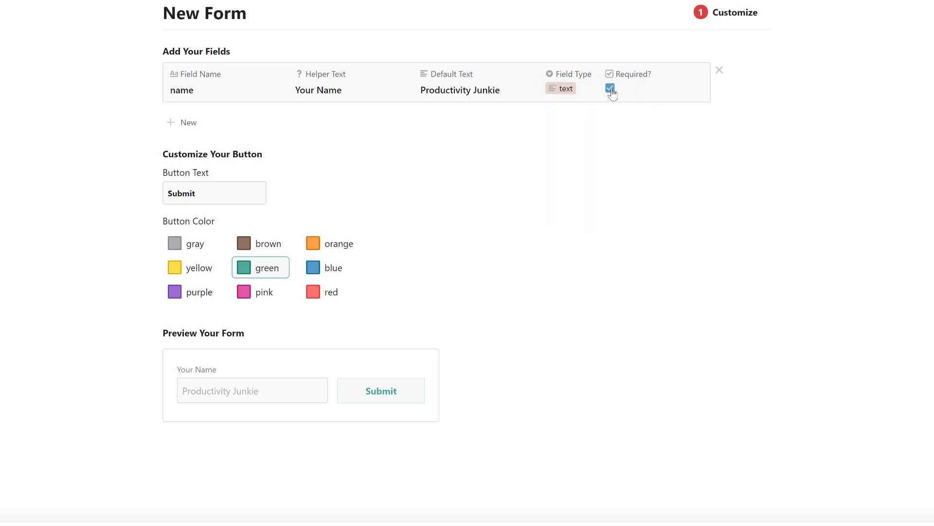
Add a required long-answer 'review' field with helper 'Leave a review!' and a default sentence starter.
left_click(171, 122)
type("review")
key("Tab")
type("Leave a review!")
key("Tab")
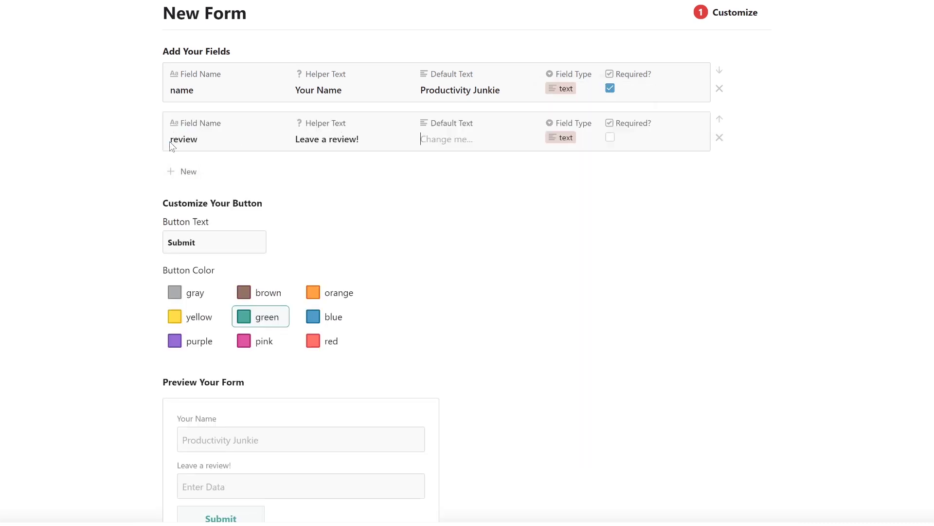
type("This resource has been amazing for me to...")
left_click(561, 138)
left_click(577, 227)
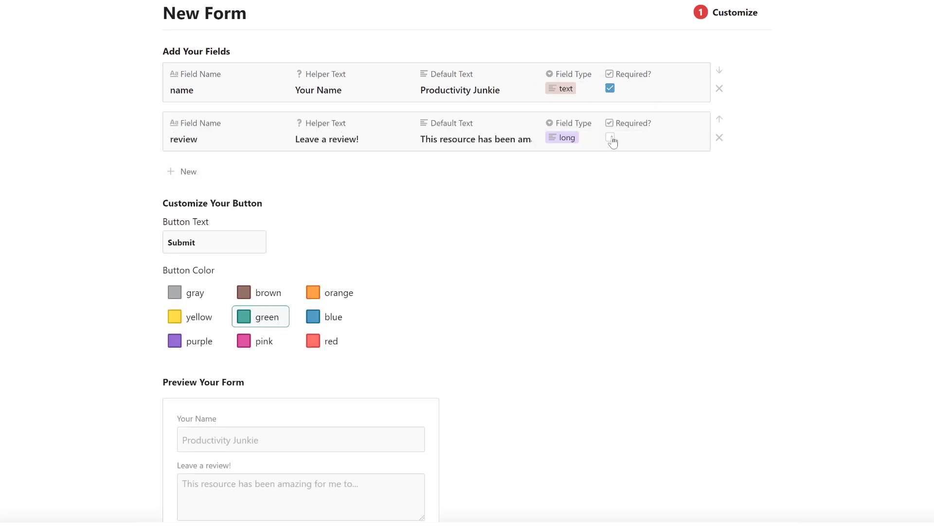
left_click(611, 138)
Add a required 'recommend' field asking 'Who would you recommend this resource to?' with default 'Anybody looking to...'.
left_click(171, 171)
type("recommend")
key("Tab")
type("Who would you recommend this resource to?")
key("Tab")
type("Anybo")
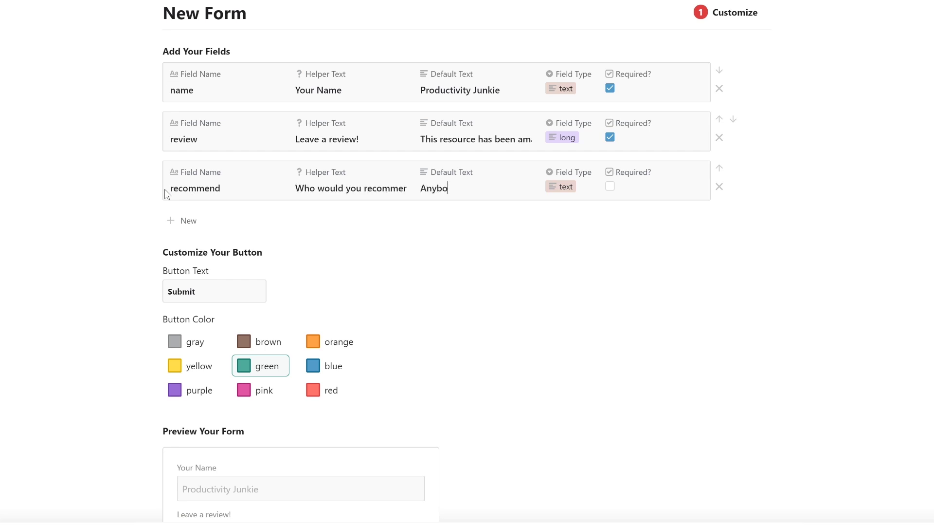
type("dy looking to...")
left_click(610, 186)
Add an email-type 'email' field with helper 'Your Email (Optional)' and a sample address default.
left_click(188, 220)
type("email")
key("Tab")
type("Your Email (Optional)")
key("Tab")
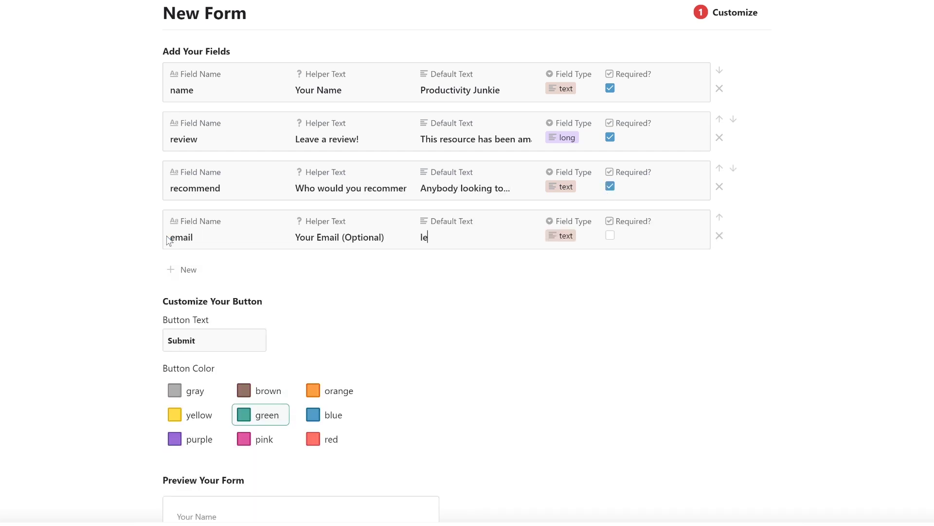
left_click(560, 235)
left_click(576, 276)
Add a required multiselect 'rating' field with helper 'How many stars?' and star-emoji options.
left_click(182, 269)
type("rating")
key("Tab")
type("How ma")
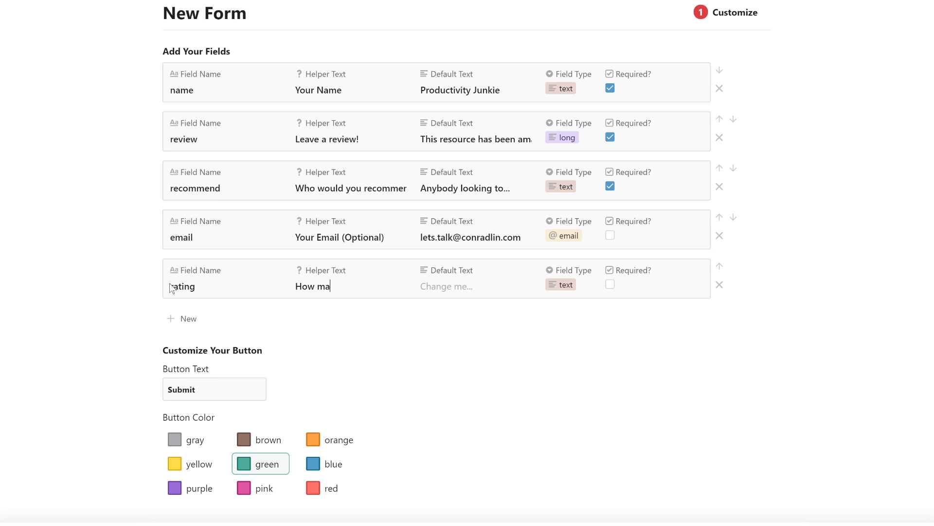
type("ny stars?")
key("Tab")
type("⭐⭐⭐⭐⭐")
left_click(561, 284)
left_click(580, 351)
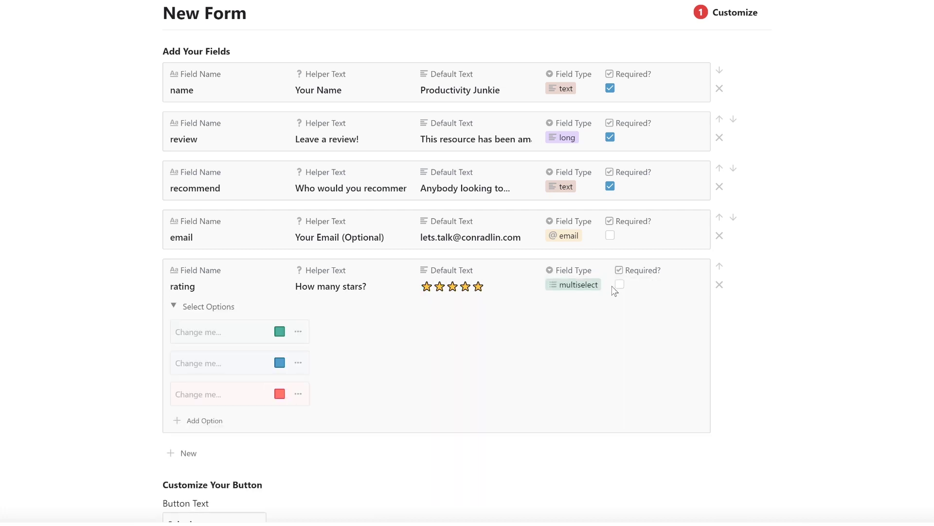
left_click(619, 284)
type("⭐⭐⭐⭐⭐⭐⭐⭐⭐⭐⭐⭐")
Add a 3-star option and colour the 4-star blue, 3-star orange and 1-star red.
left_click(205, 420)
type("⭐⭐⭐")
left_click(280, 331)
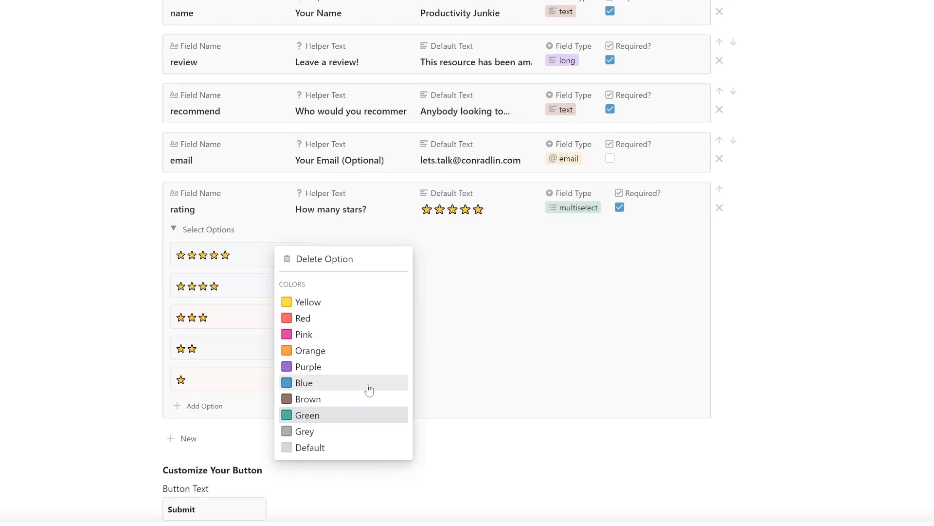
left_click(280, 285)
left_click(304, 411)
left_click(280, 316)
left_click(308, 414)
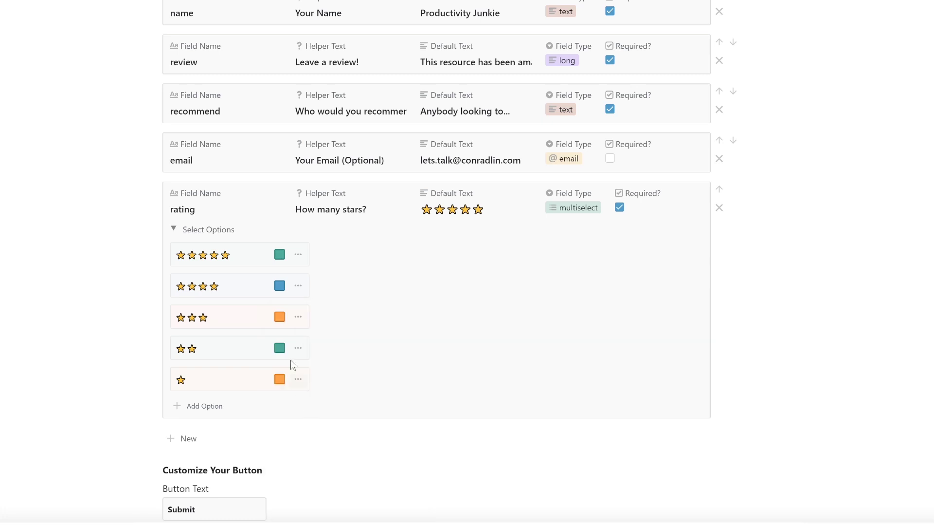
left_click(280, 379)
left_click(302, 440)
Move the rating field up to second place and make the submit button blue.
scroll(721, 287, "up", 2)
left_click(719, 264)
left_click(719, 215)
left_click(719, 166)
scroll(336, 360, "down", 6)
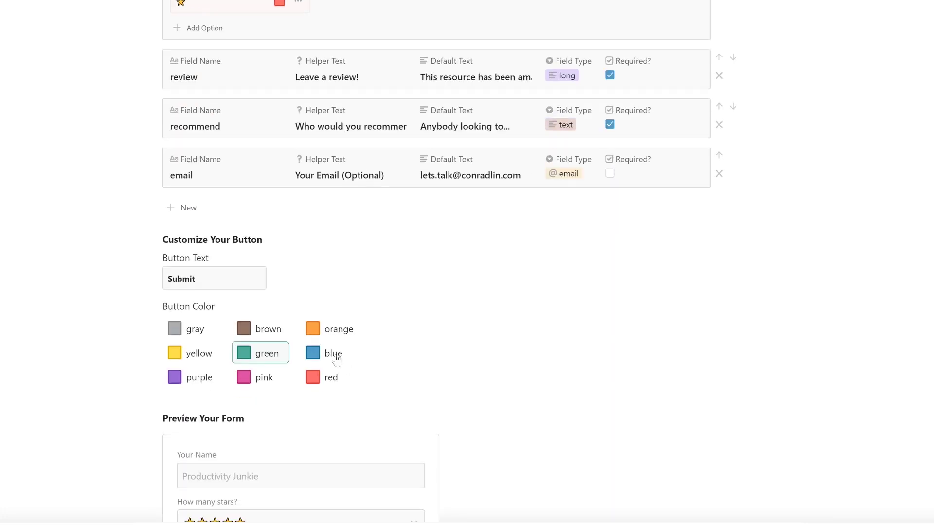
left_click(336, 355)
scroll(475, 385, "down", 5)
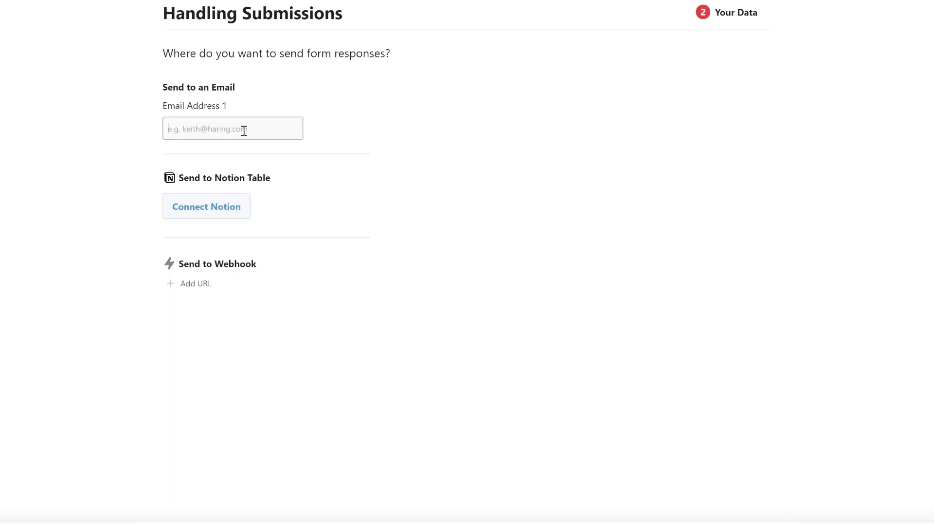
Enter the reviews e-mail address as Email Address 1 and dismiss the Connect To Notion setup.
left_click(244, 130)
left_click(227, 207)
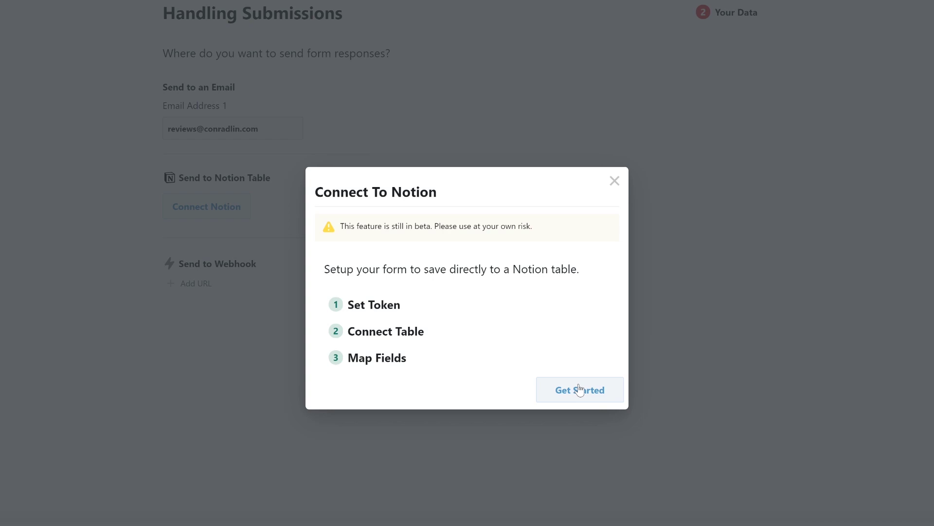
left_click(615, 182)
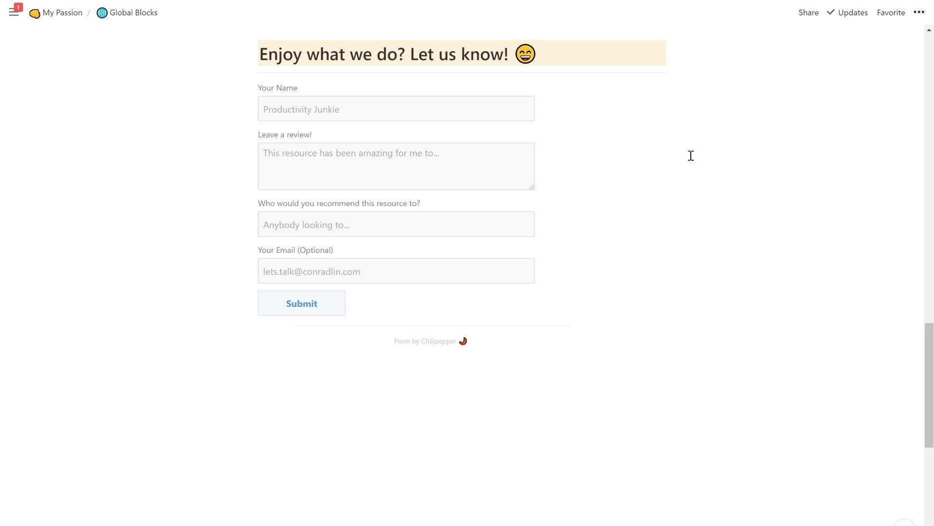
mouse_move(661, 138)
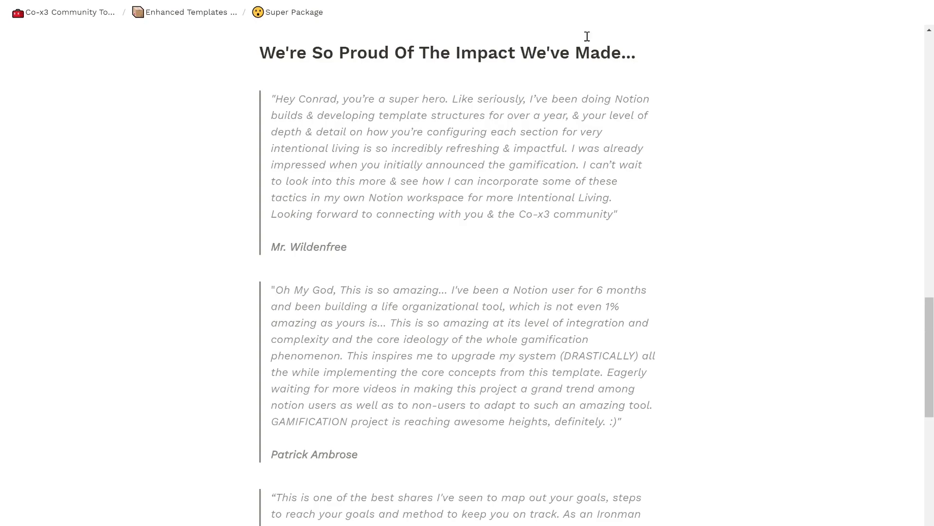
scroll(625, 117, "down", 7)
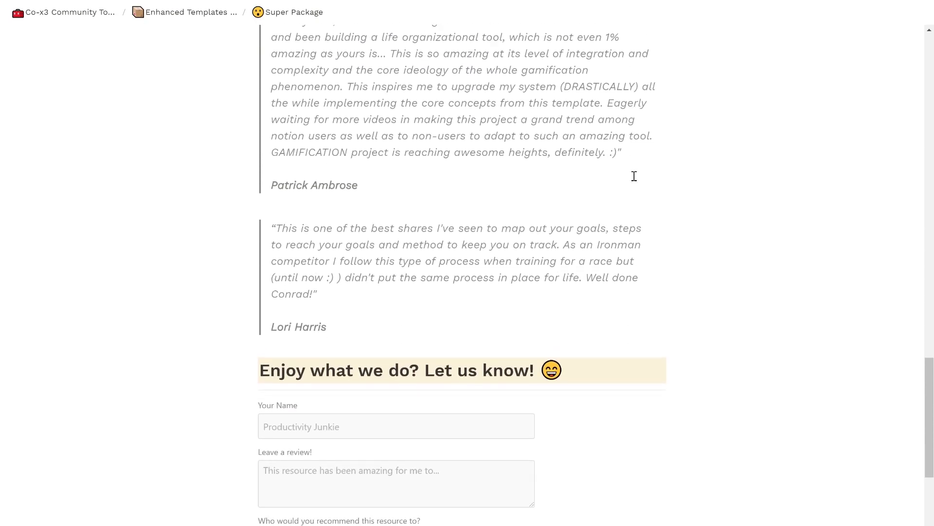
scroll(638, 187, "down", 5)
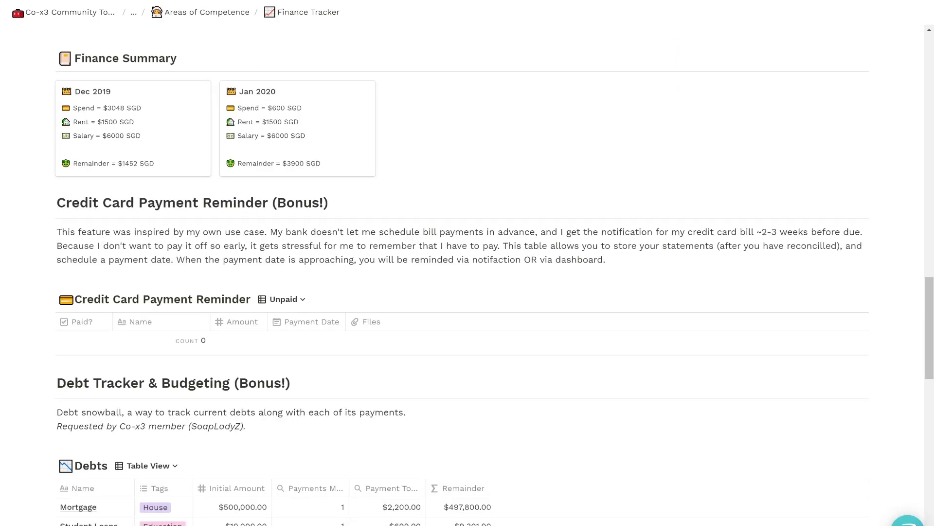
scroll(569, 156, "down", 8)
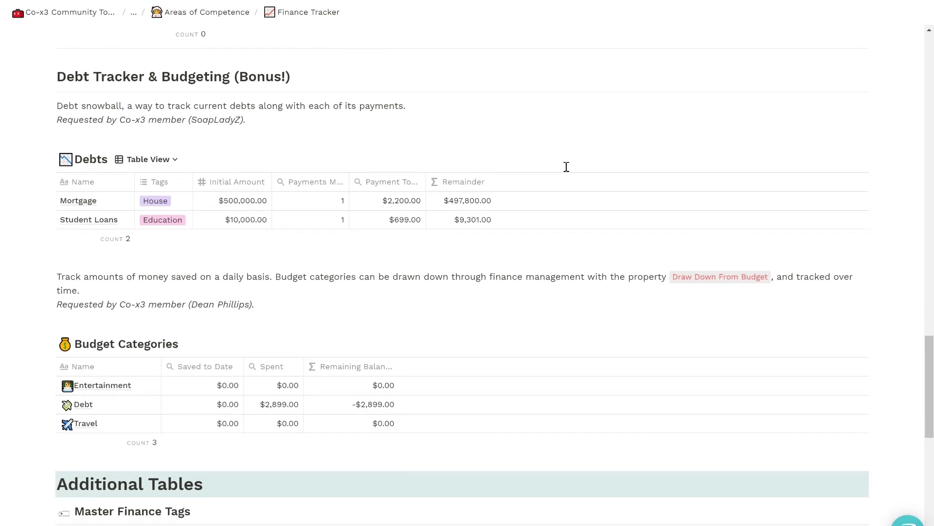
scroll(568, 171, "down", 9)
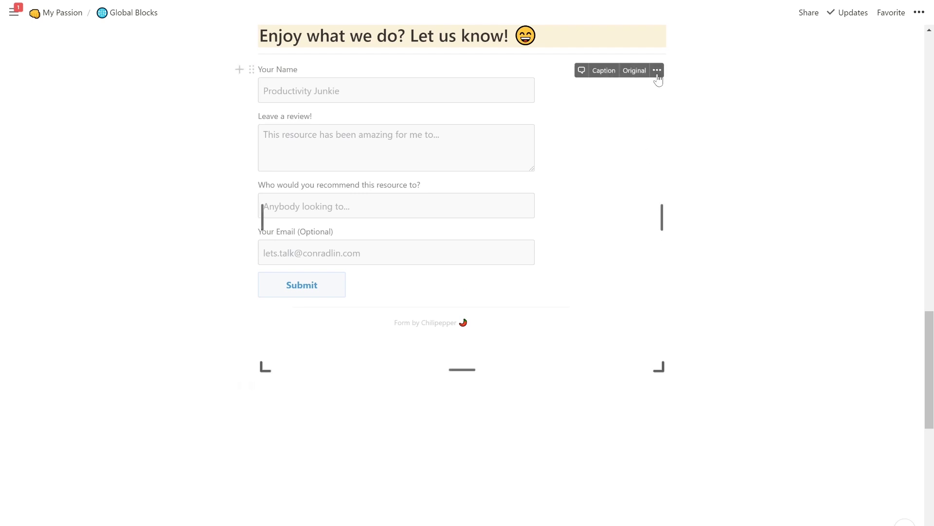
Replace the embedded form with the pasted updated link, then widen and lengthen it.
left_click(657, 70)
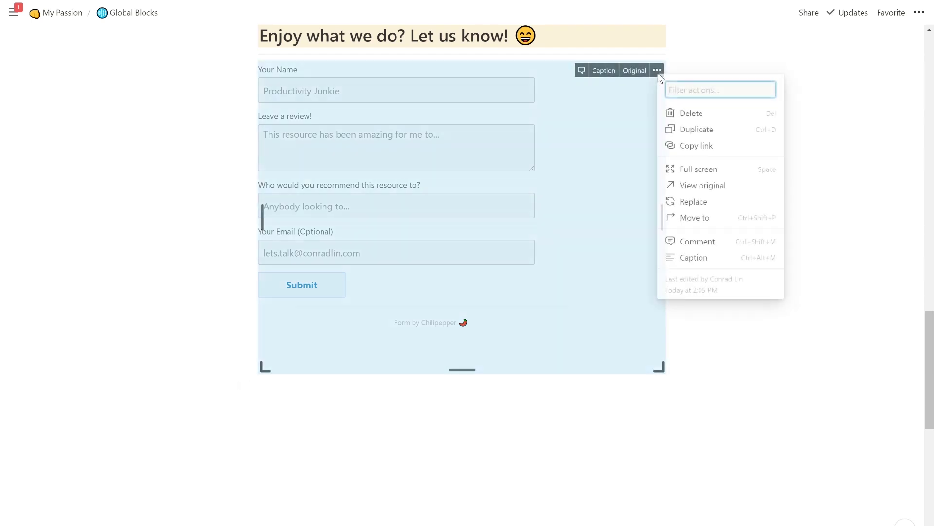
left_click(702, 208)
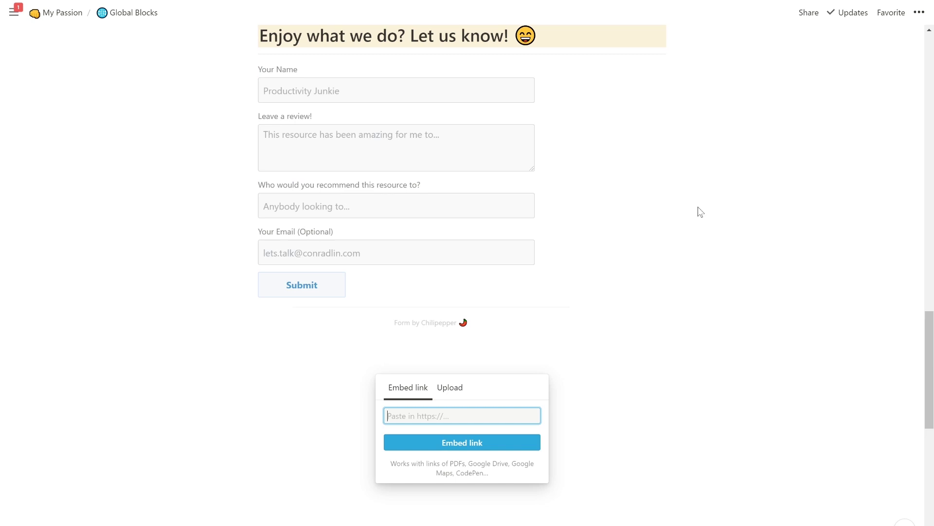
key("ctrl+v")
left_click(494, 442)
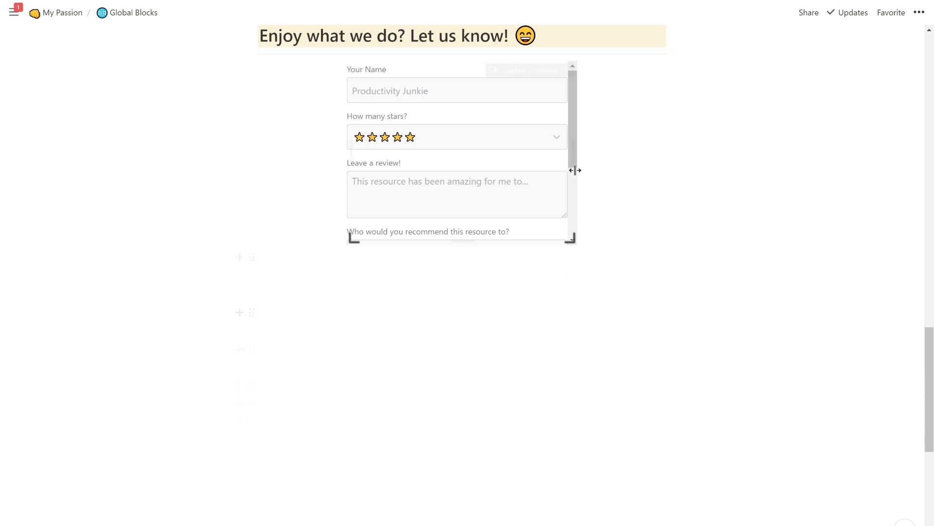
left_click_drag(576, 162, 665, 156)
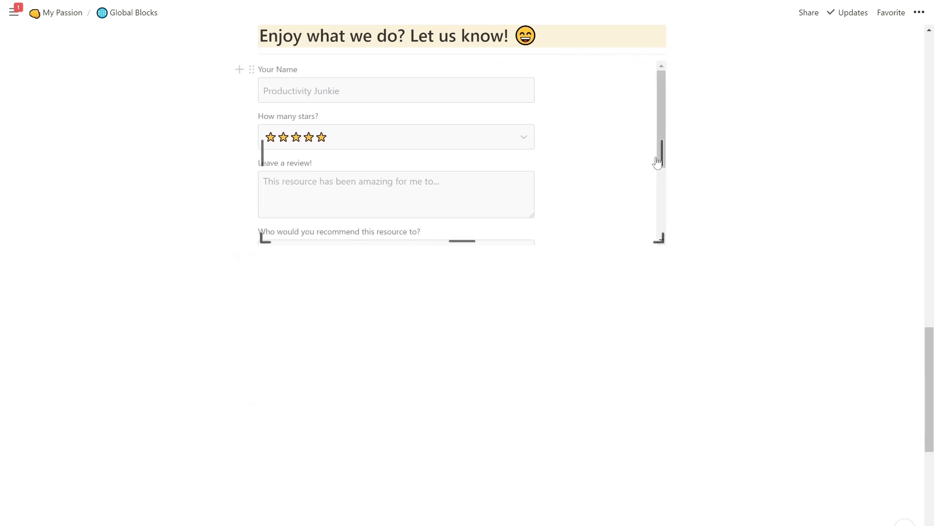
left_click_drag(463, 246, 460, 383)
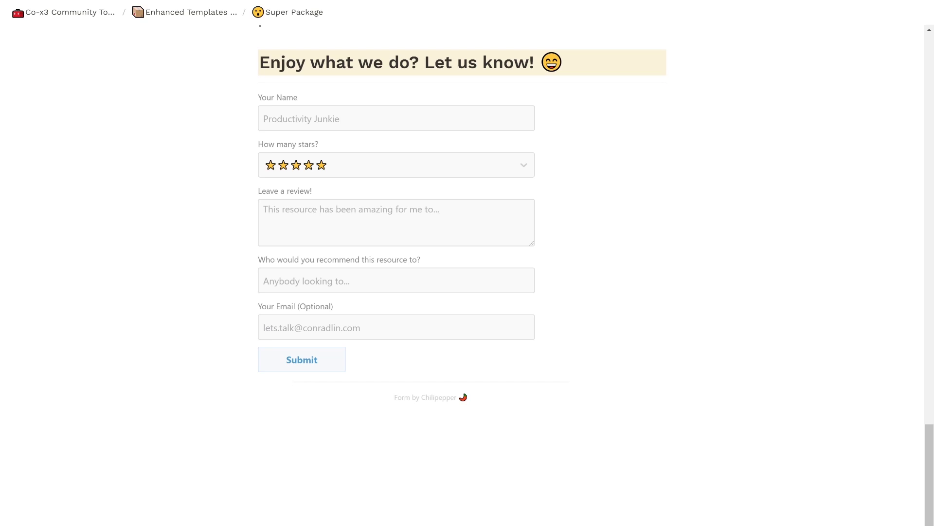
On Super Package, open and close the star dropdown, then try submitting without a rating.
left_click(511, 165)
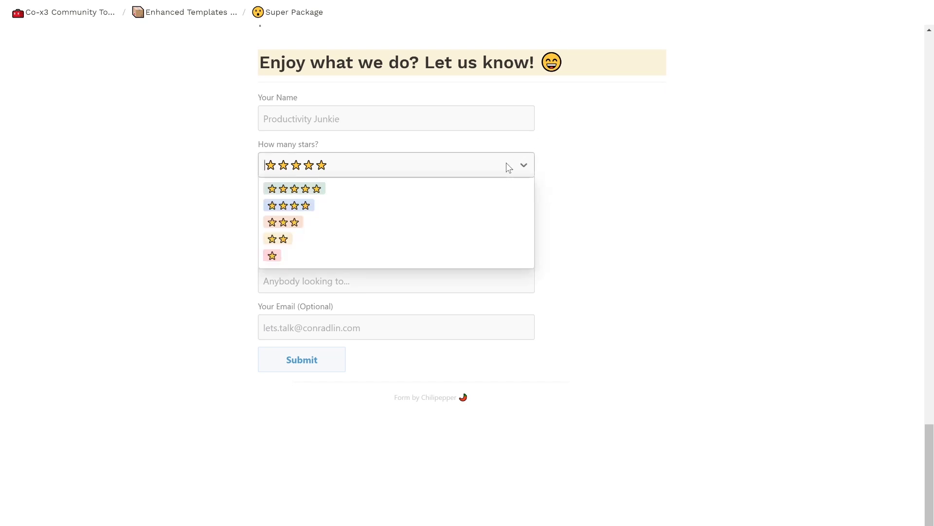
left_click(508, 167)
key("Return")
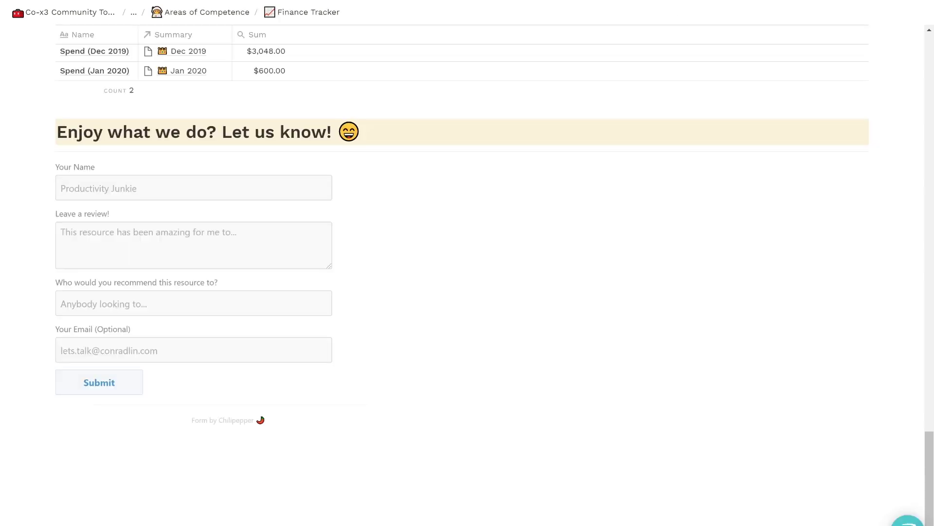
On Finance Tracker, scroll to the form and check its star rating dropdown.
scroll(657, 25, "up", 5)
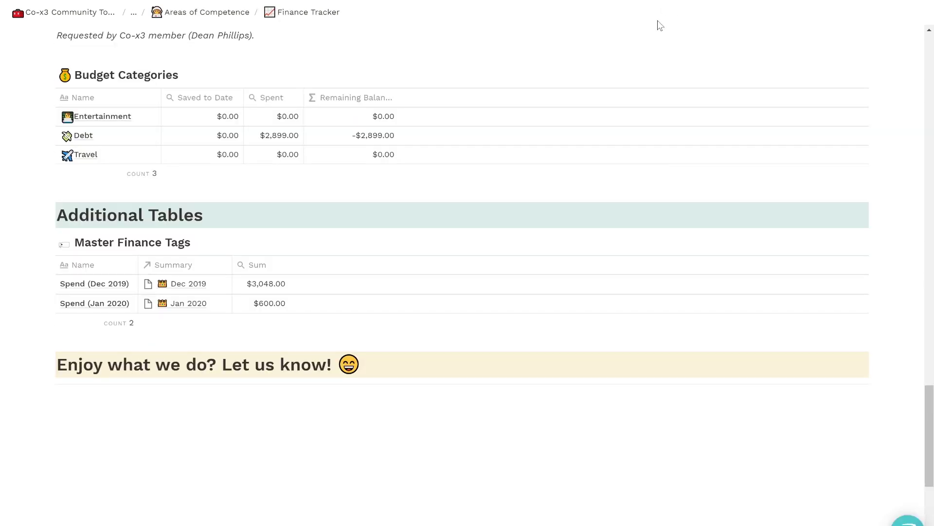
scroll(419, 277, "down", 5)
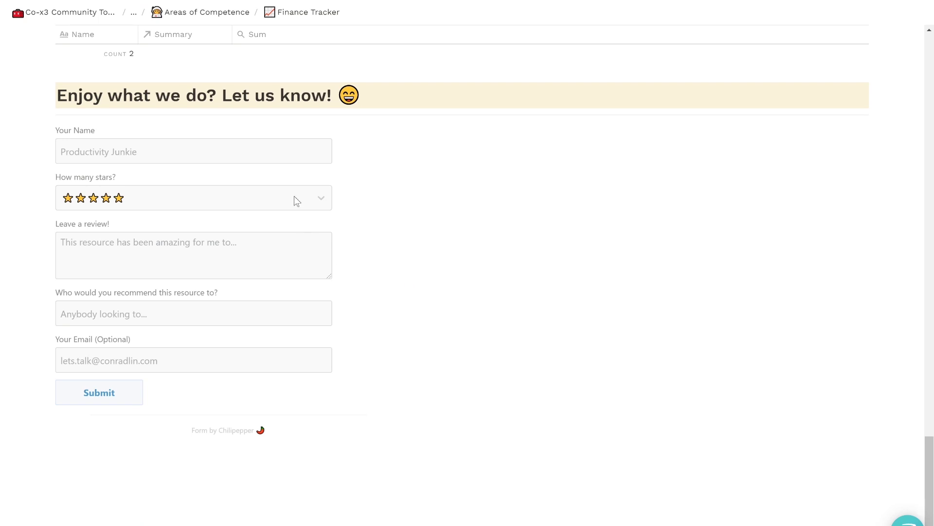
left_click(294, 195)
key("Return")
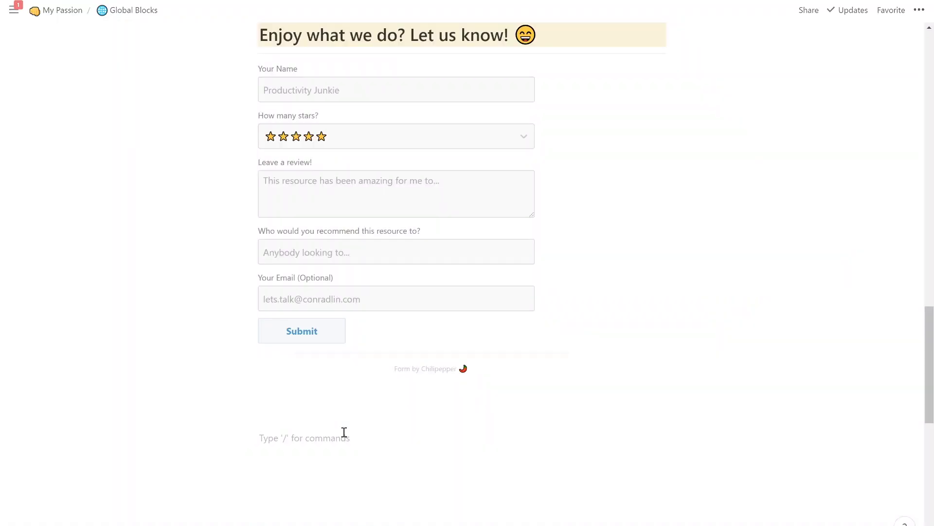
Type 'Example amazing text' in a block below the form and copy that block's link.
type("Example amazing text")
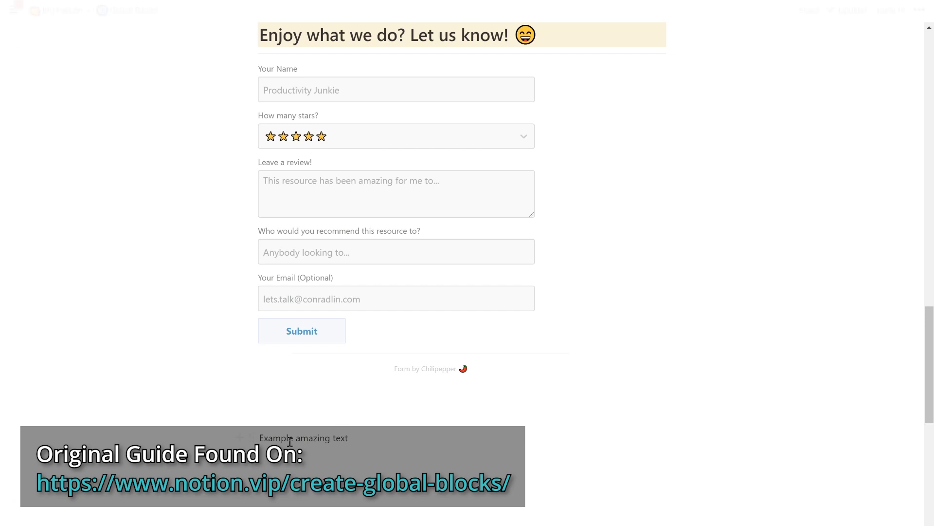
left_click(249, 438)
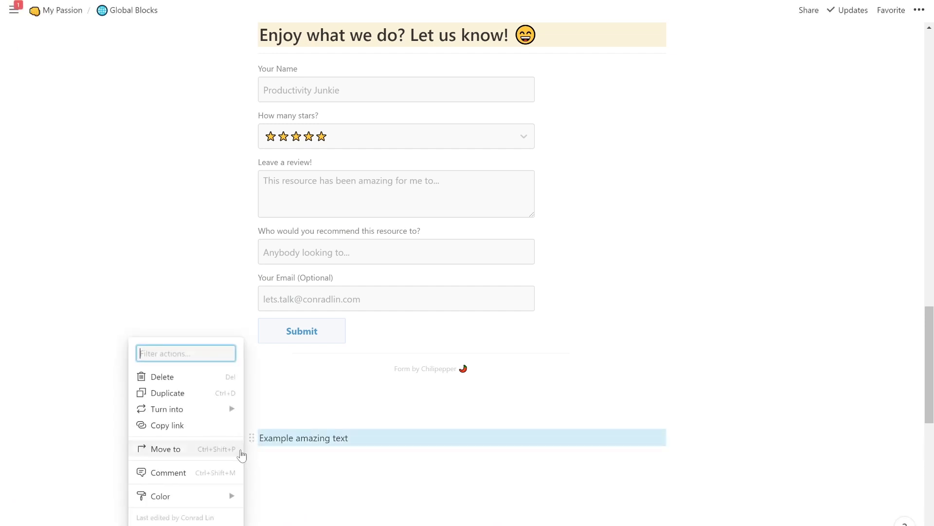
left_click(198, 431)
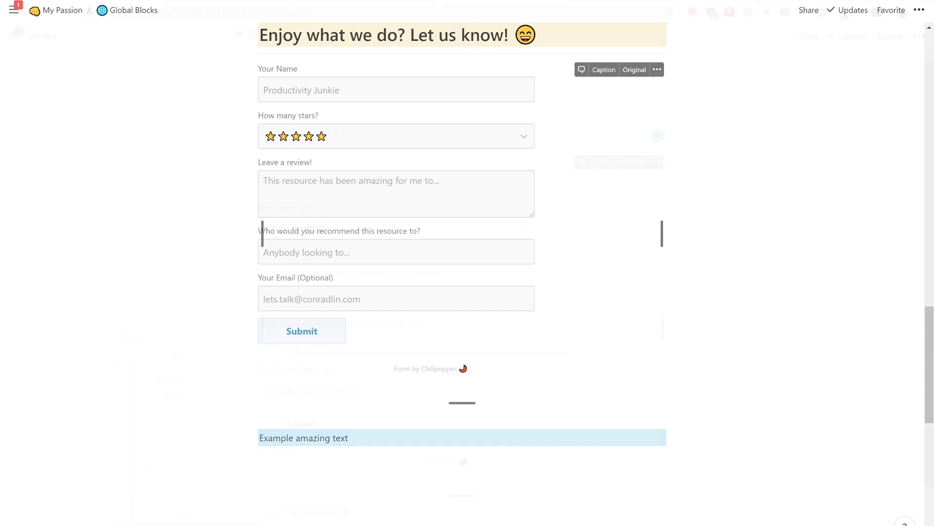
Trim the page-name part from the copied block link in the address bar and cut it.
left_click(356, 12)
key("ctrl+v")
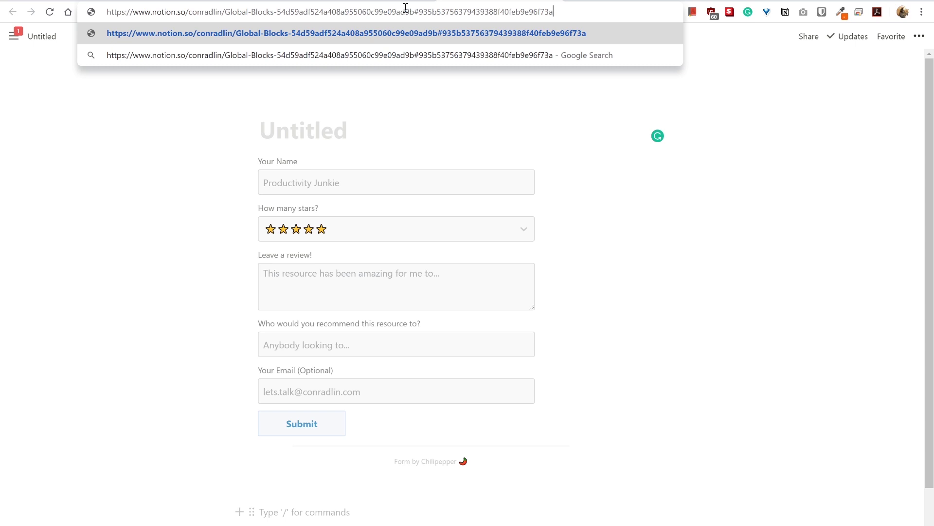
left_click_drag(419, 11, 189, 14)
key("BackSpace")
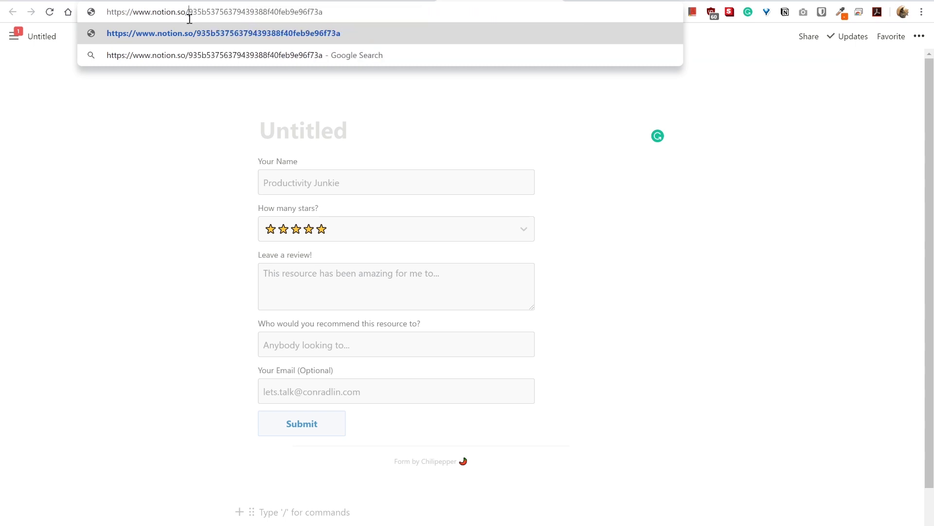
key("ctrl+a")
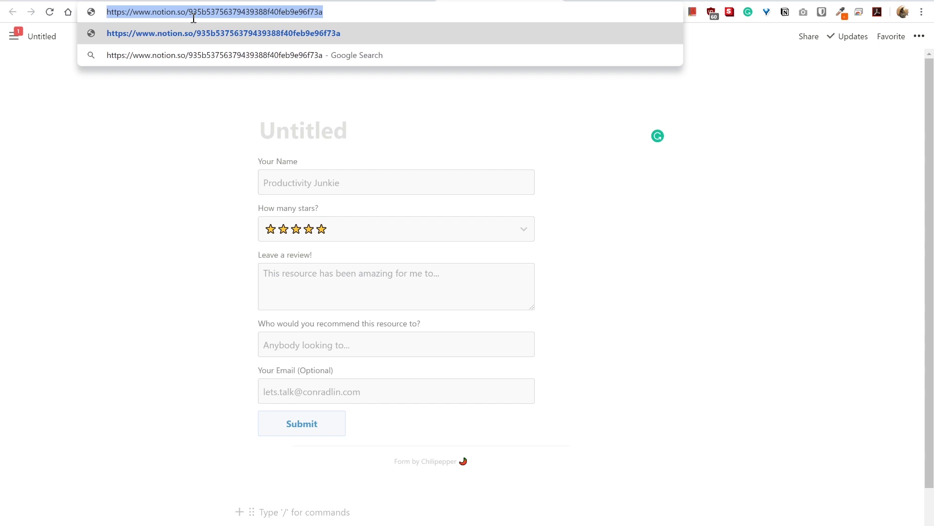
key("ctrl+x")
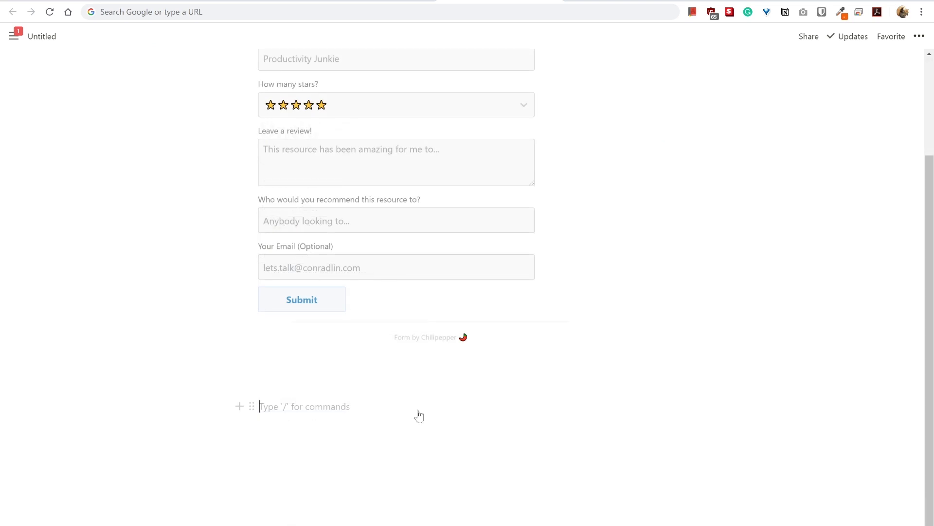
Paste the link as a linked block and append ' 123' to its text.
key("ctrl+v")
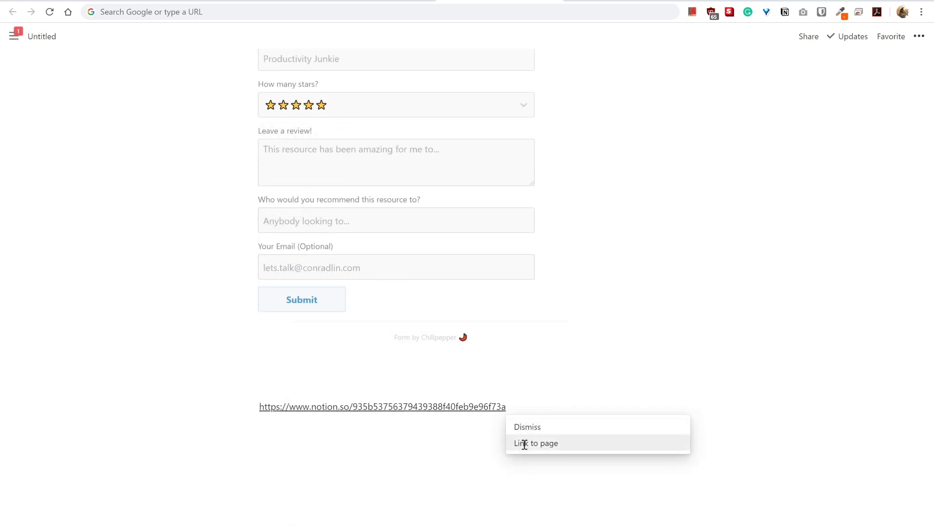
left_click(525, 443)
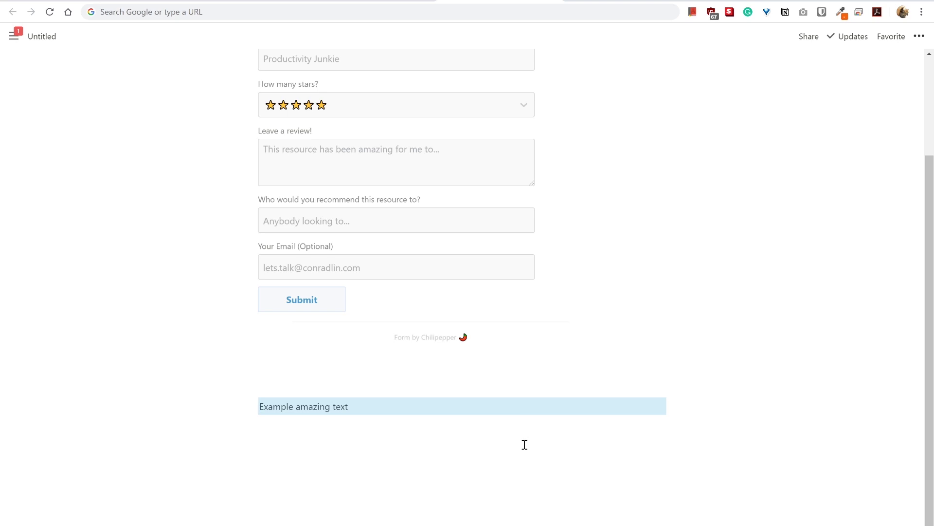
left_click(384, 408)
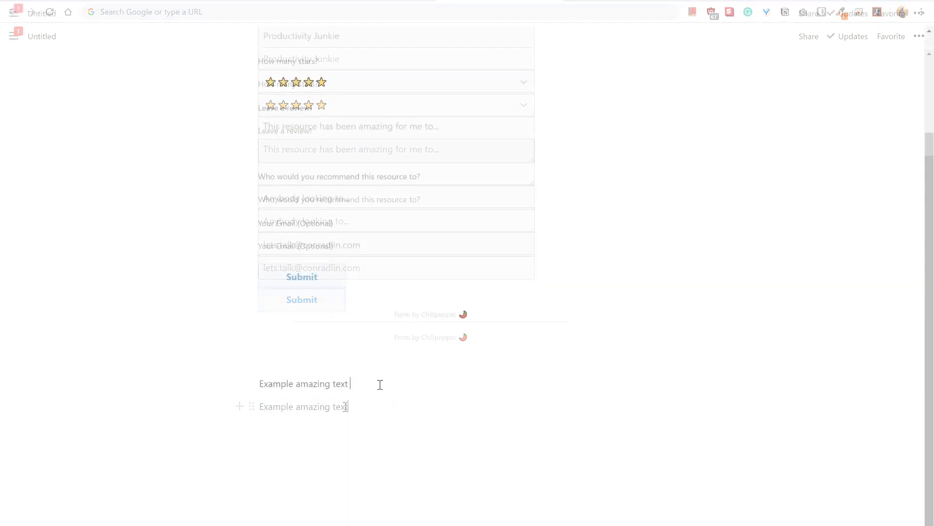
type("123")
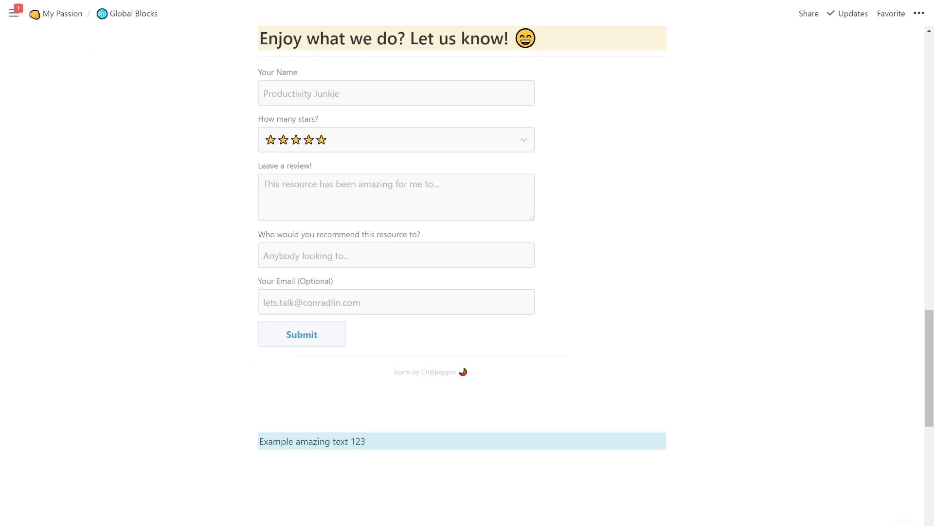
left_click(417, 445)
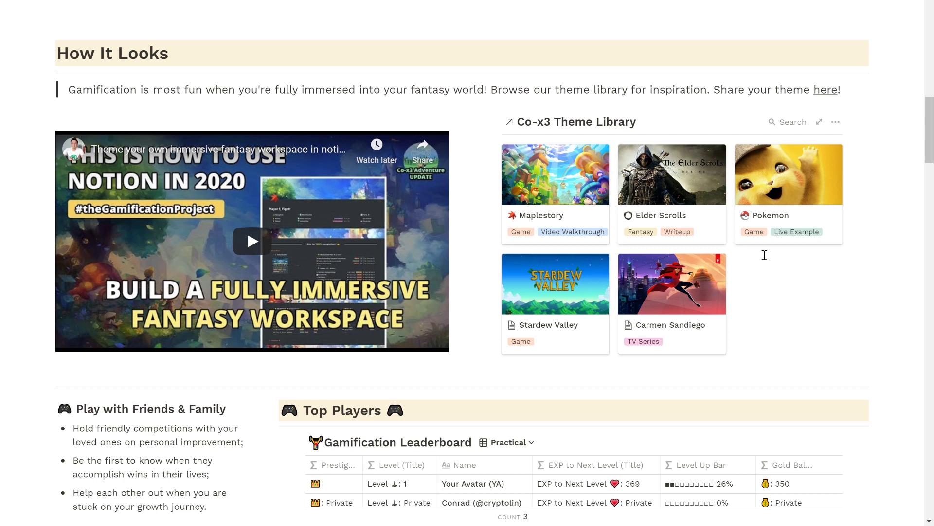
scroll(765, 255, "down", 5)
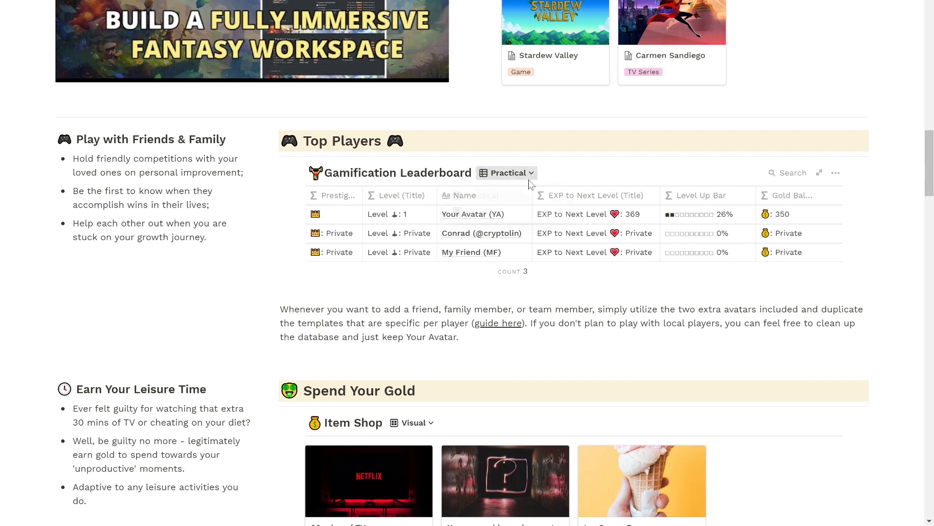
left_click(528, 181)
left_click(504, 213)
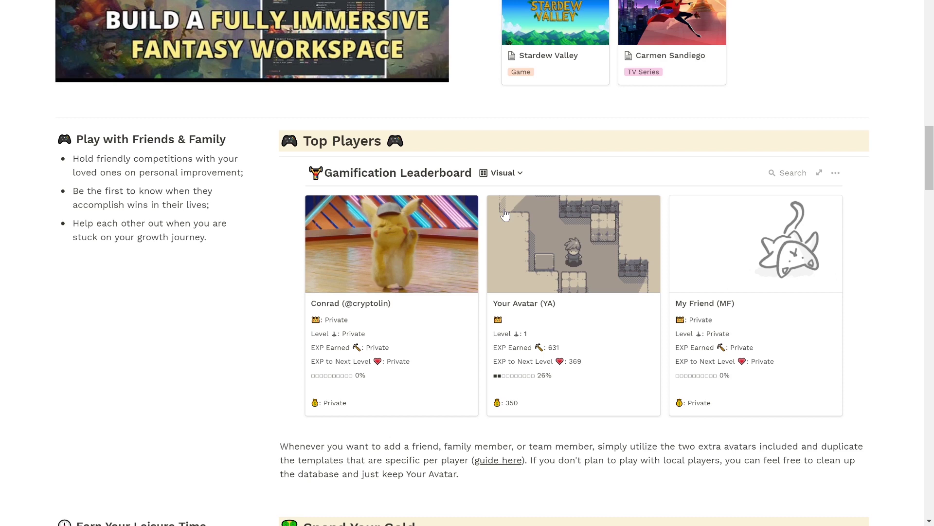
left_click(497, 173)
left_click(495, 193)
scroll(494, 193, "down", 2)
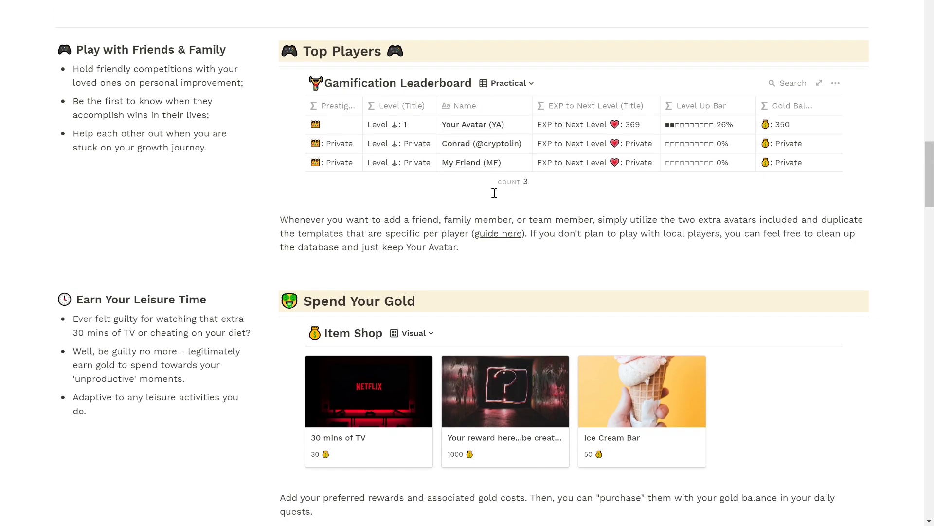
scroll(494, 193, "down", 4)
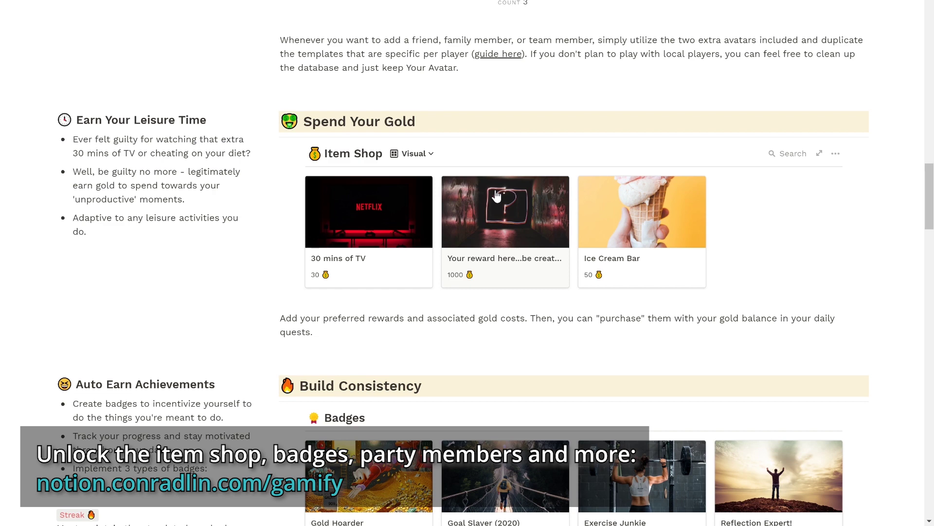
scroll(496, 194, "down", 5)
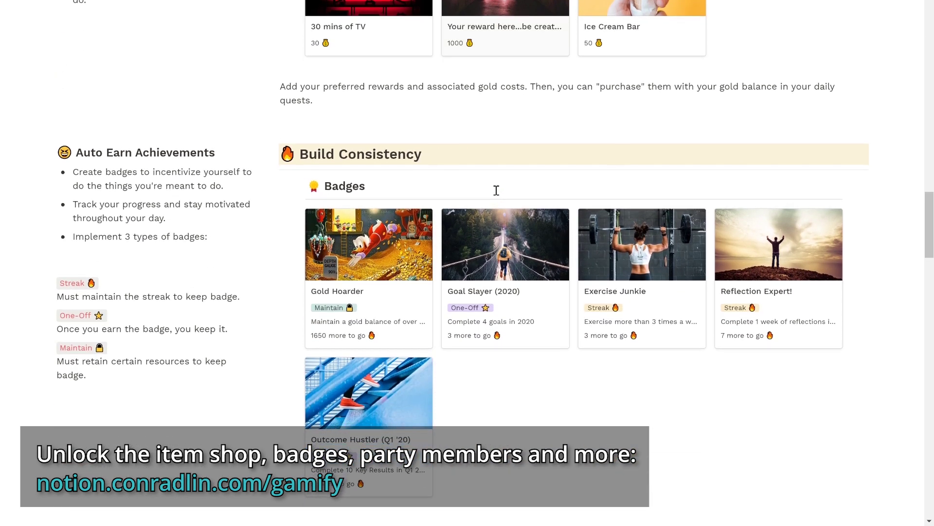
scroll(496, 192, "down", 1)
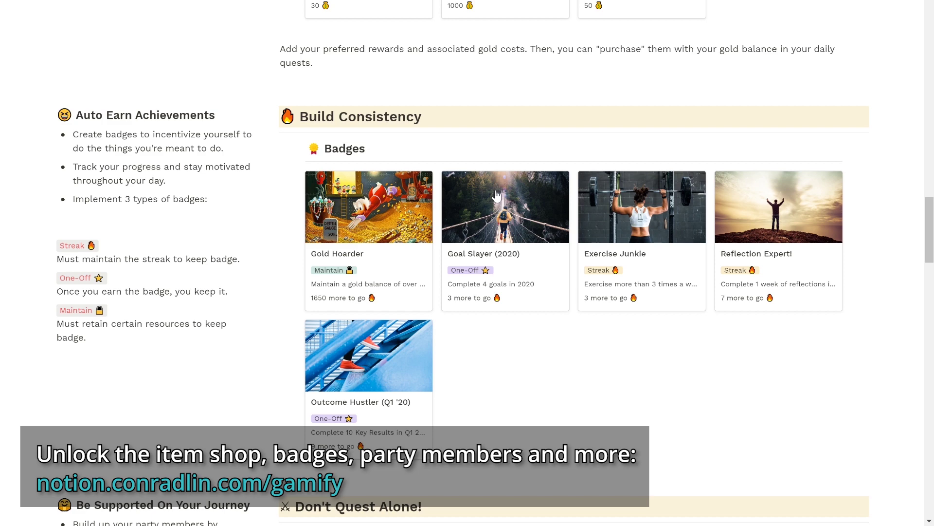
scroll(497, 194, "down", 5)
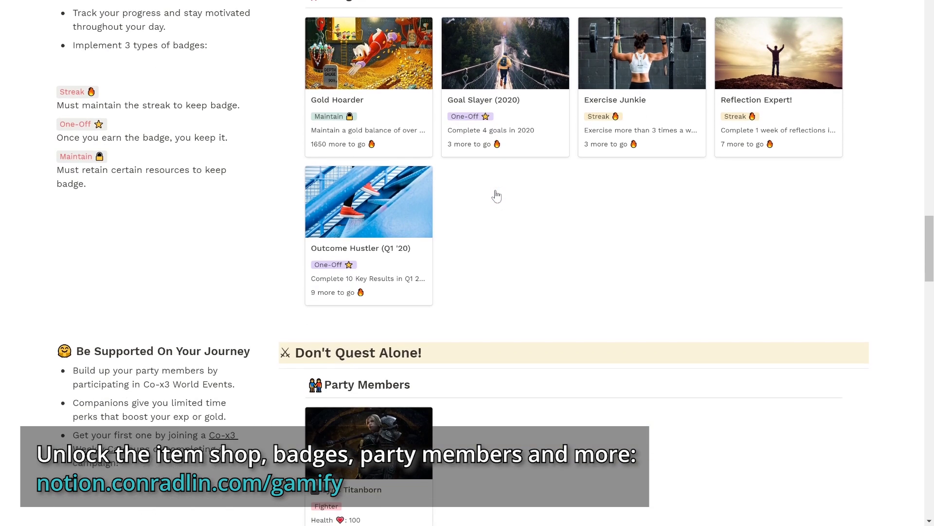
scroll(496, 190, "down", 2)
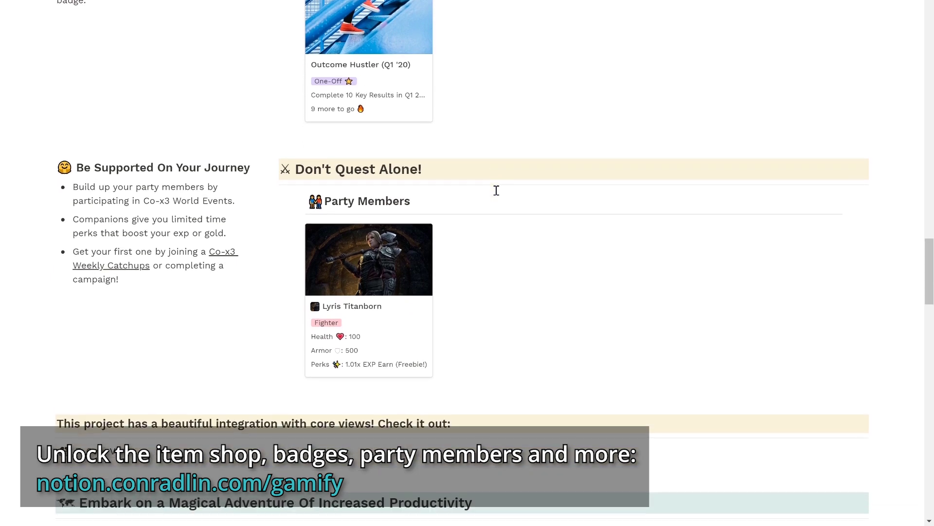
scroll(497, 190, "down", 1)
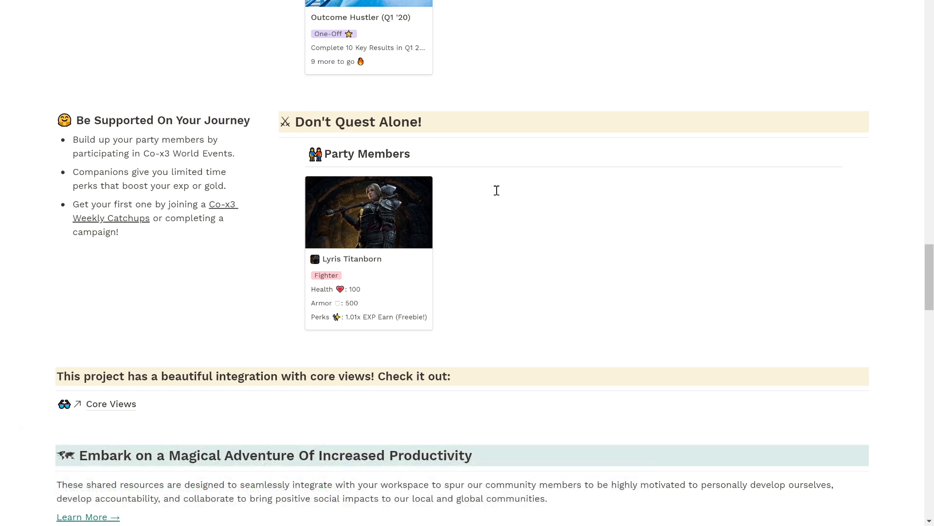
scroll(497, 190, "down", 2)
scroll(497, 190, "down", 7)
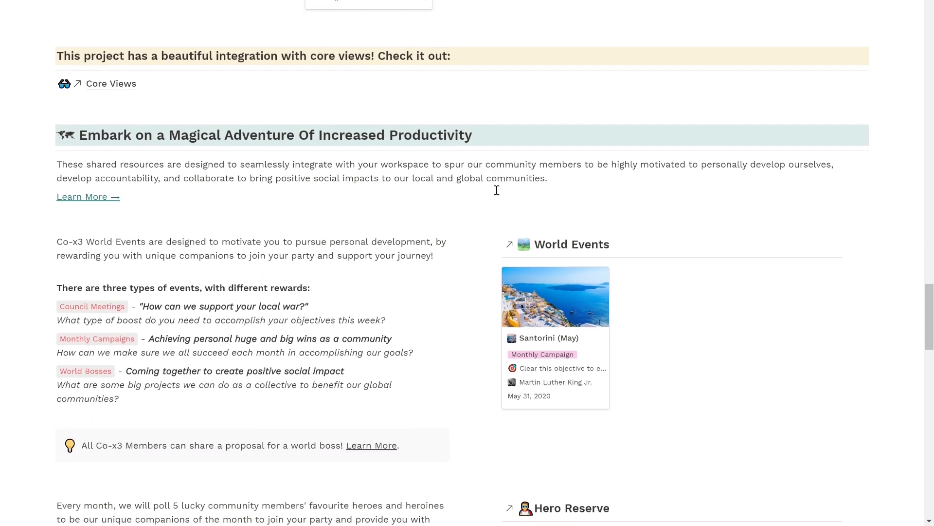
scroll(496, 190, "down", 1)
scroll(497, 190, "down", 2)
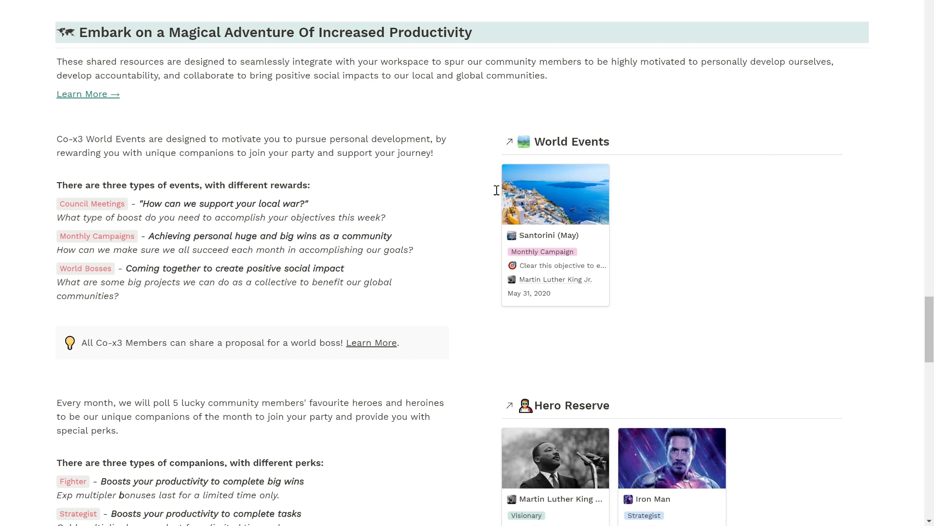
mouse_move(496, 191)
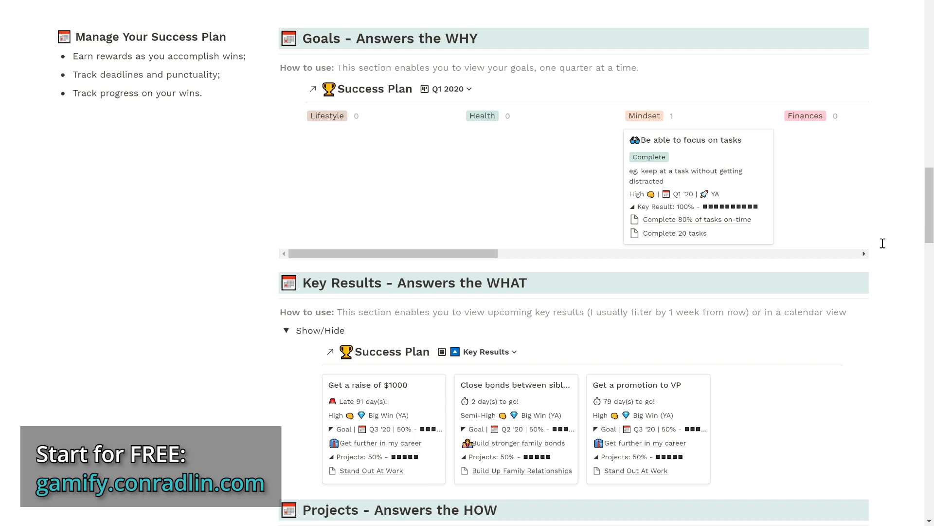
scroll(883, 243, "down", 5)
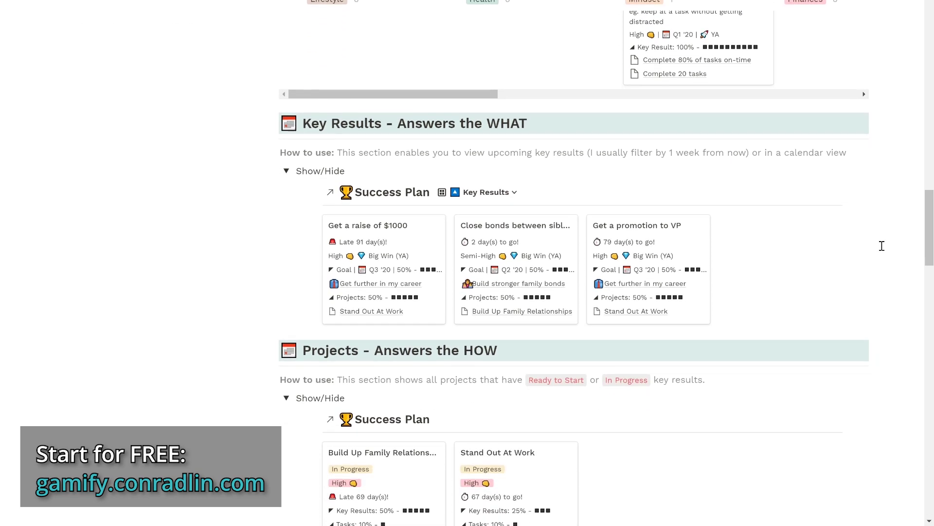
scroll(882, 246, "down", 2)
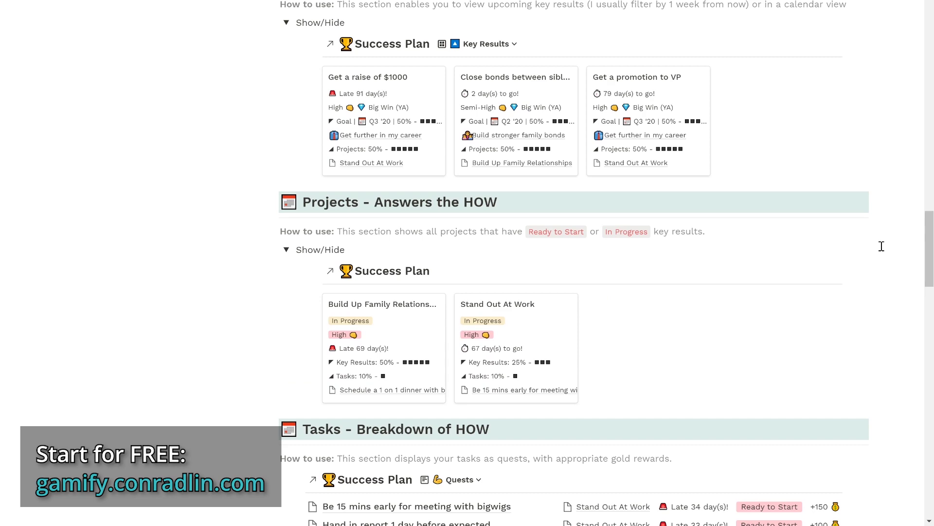
scroll(882, 246, "down", 3)
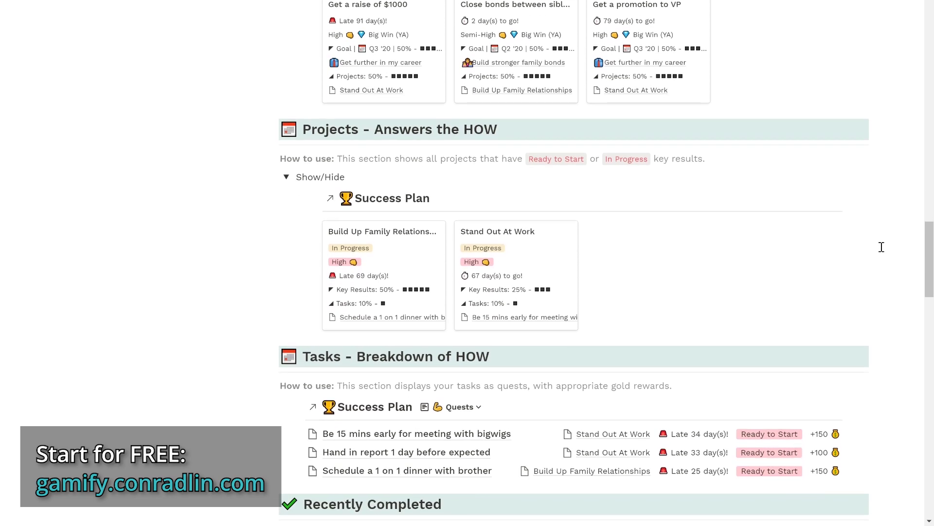
scroll(882, 247, "down", 10)
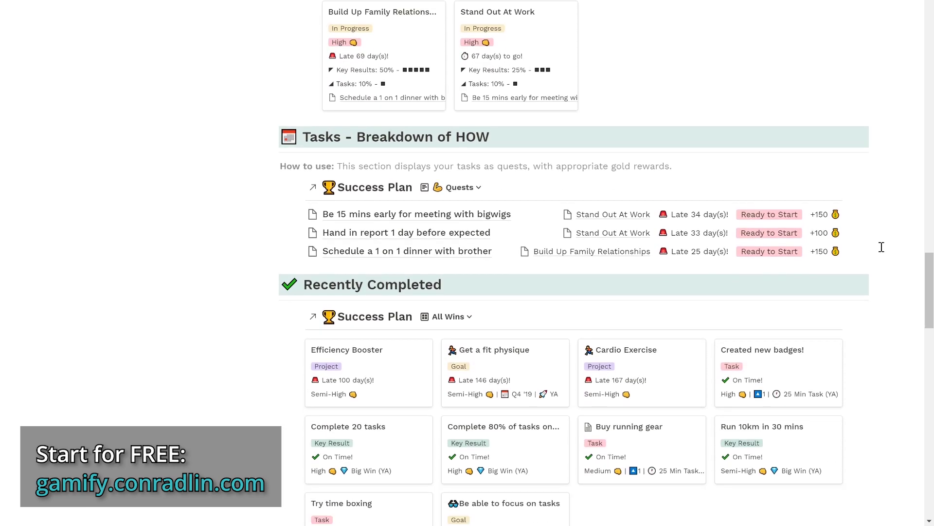
scroll(882, 247, "down", 1)
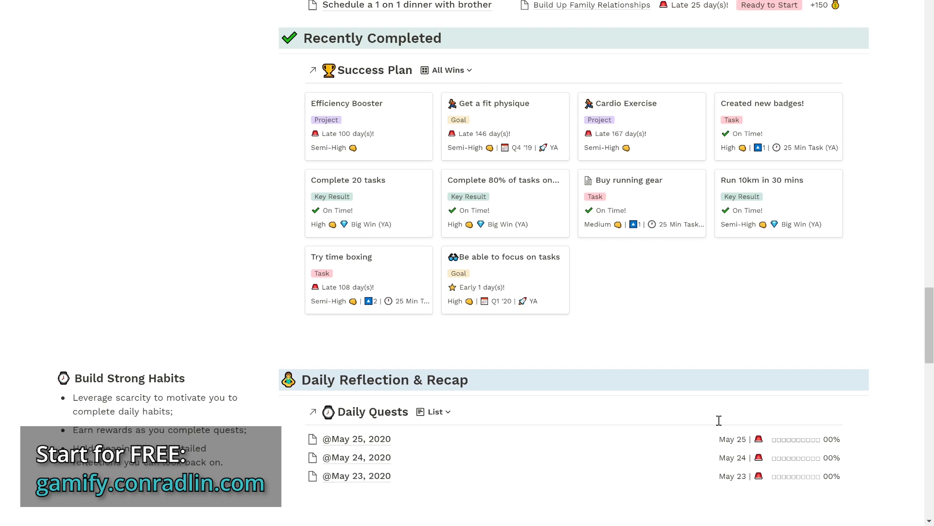
Open the May 25, 2020 Daily Quest and scroll through its habit and reflection properties.
left_click(692, 442)
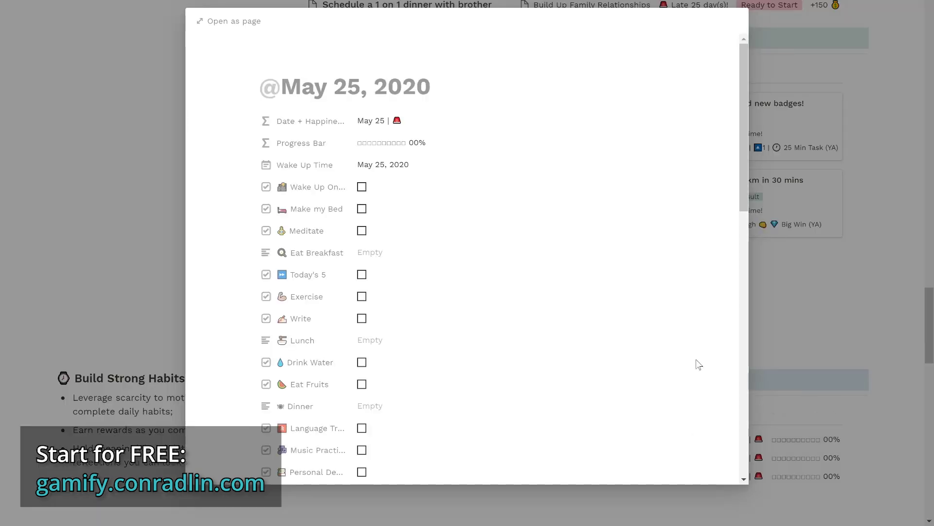
scroll(695, 355, "down", 5)
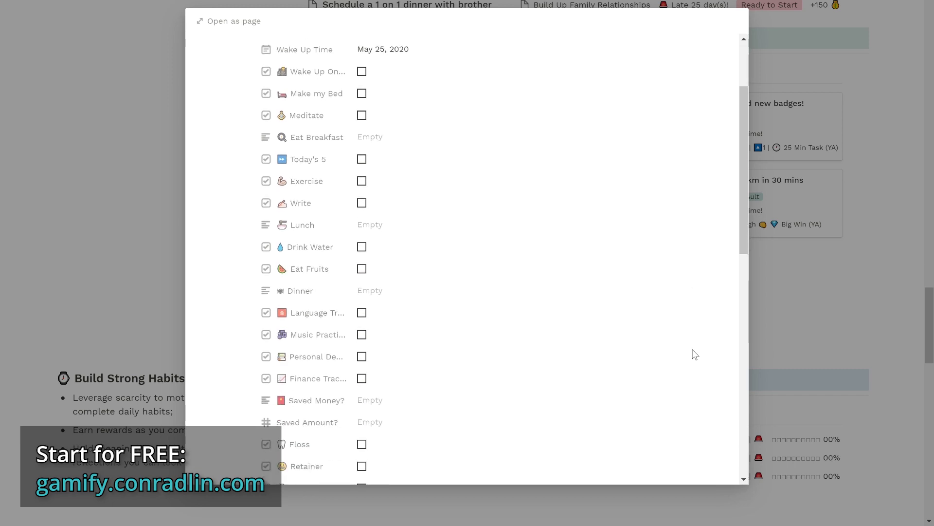
scroll(695, 354, "down", 3)
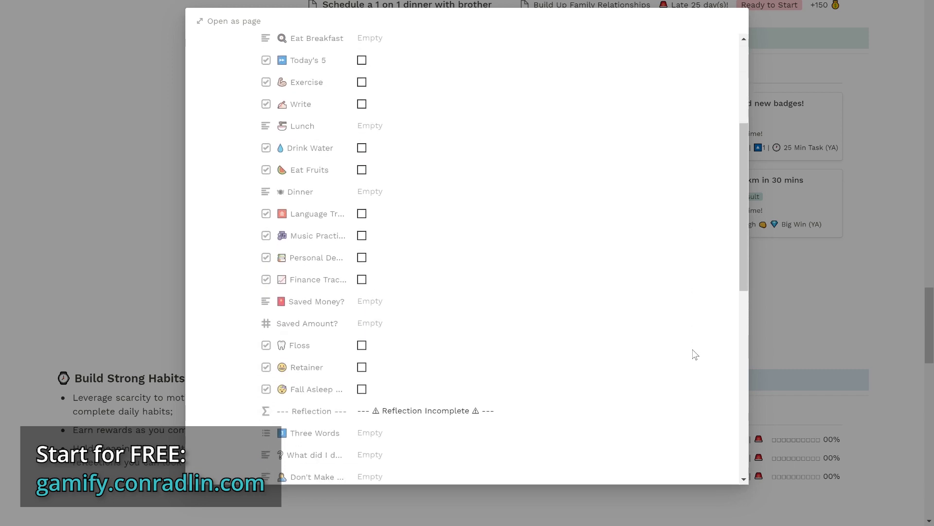
scroll(695, 354, "down", 1)
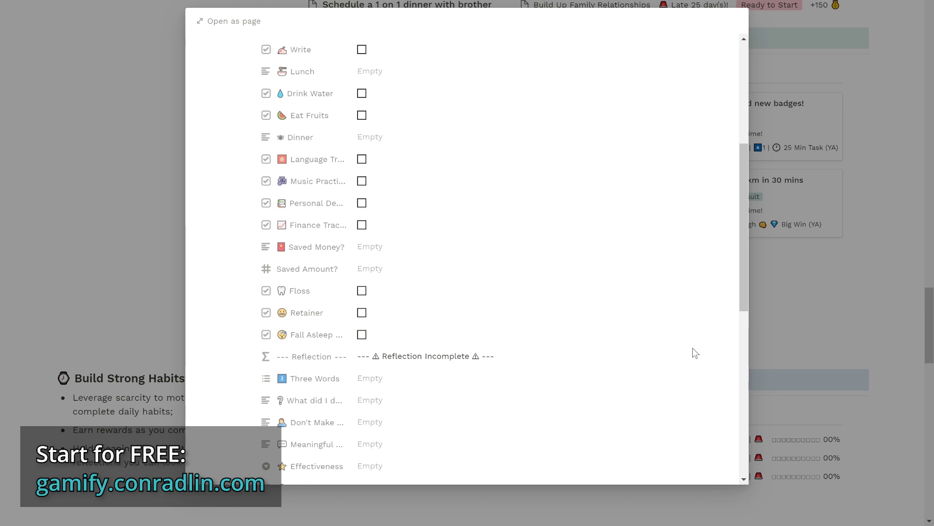
scroll(695, 353, "down", 1)
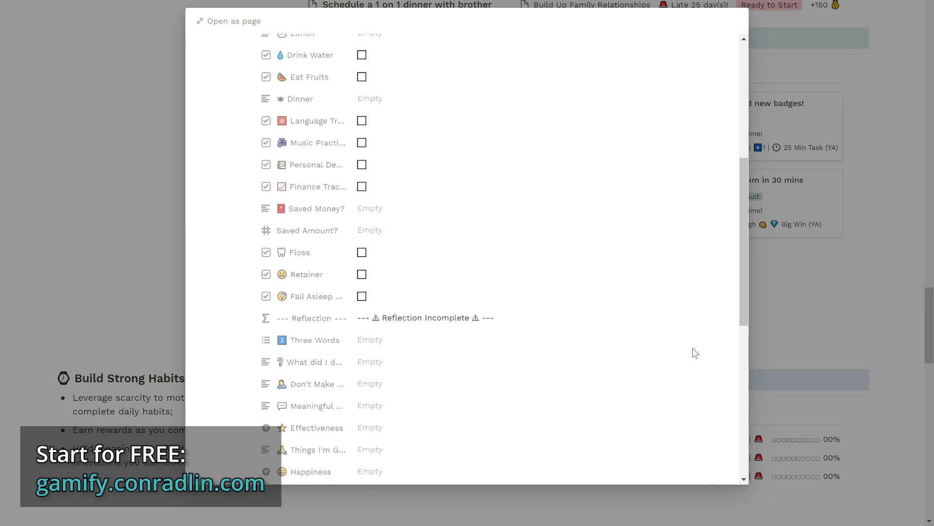